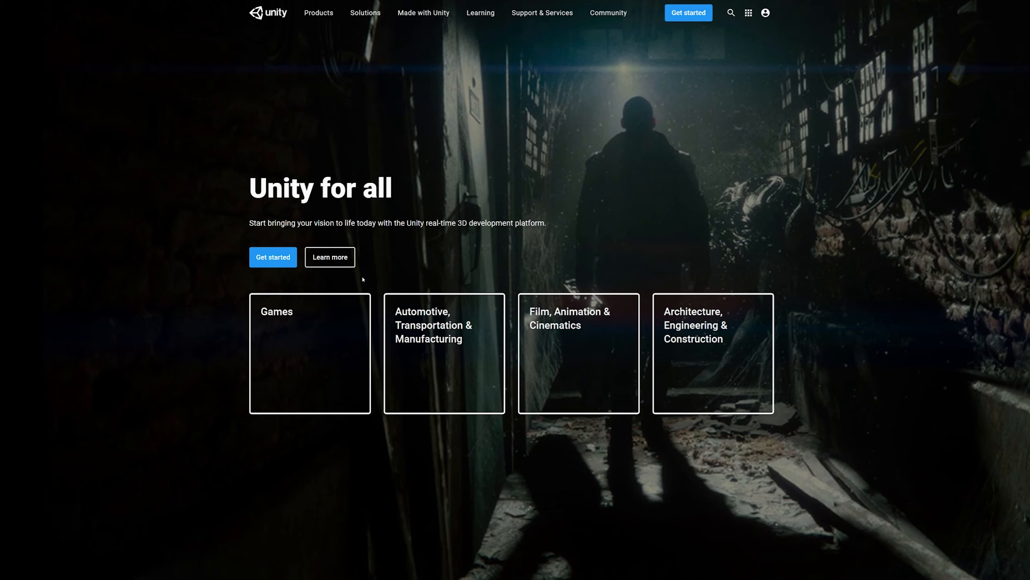
Preview the descriptions of the four industry sections on the Unity home page
mouse_move(322, 338)
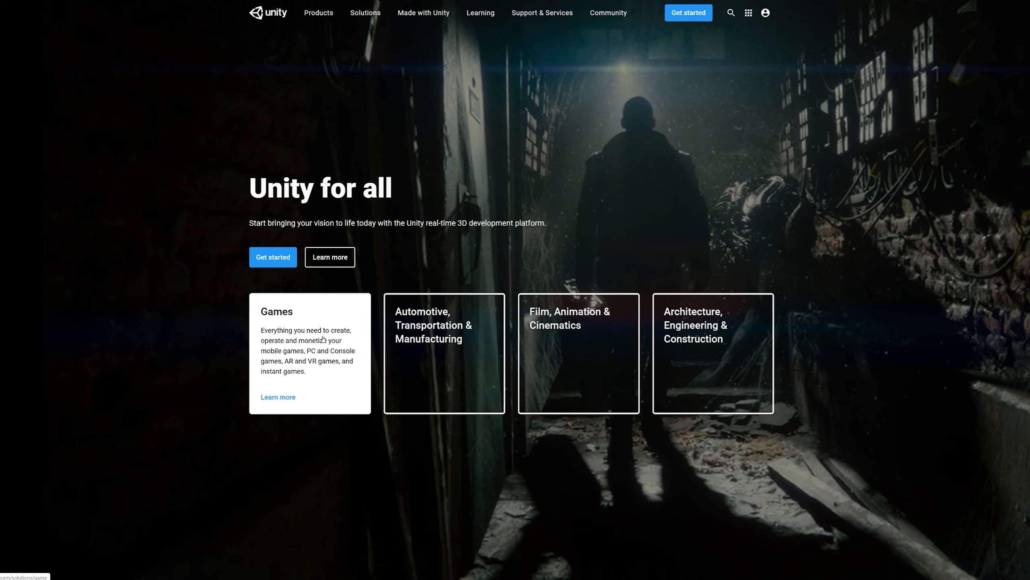
mouse_move(429, 349)
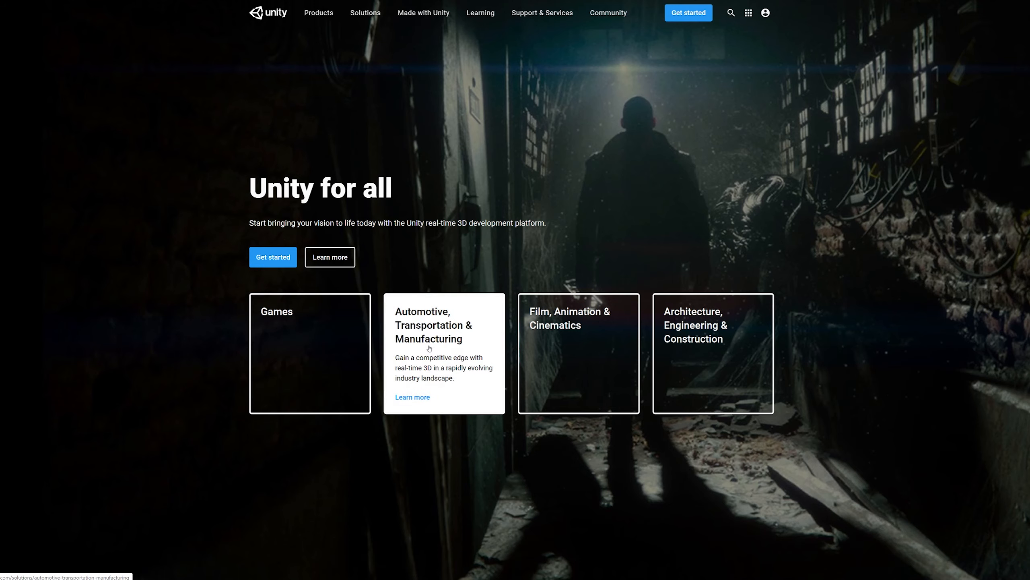
mouse_move(543, 355)
mouse_move(689, 367)
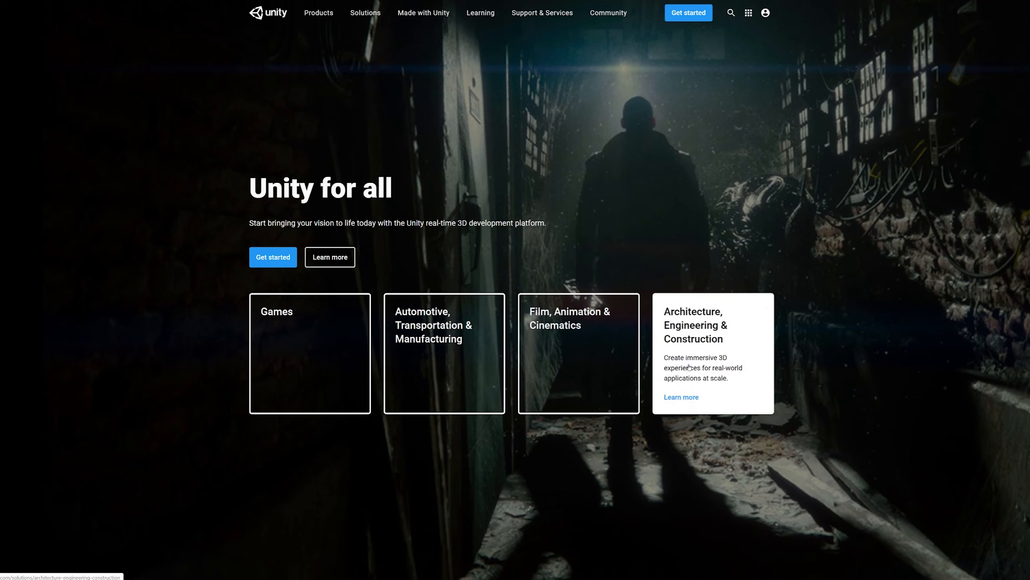
Open the Made with Unity showcase and browse its projects from Norman's Island down to Cuphead
click(434, 13)
mouse_move(543, 12)
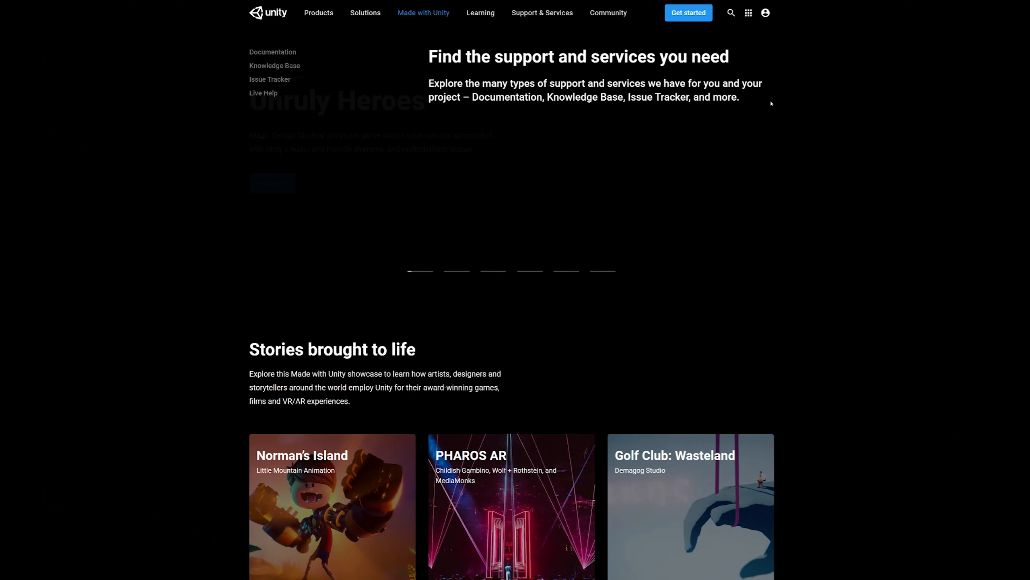
scroll(814, 216, down, 5)
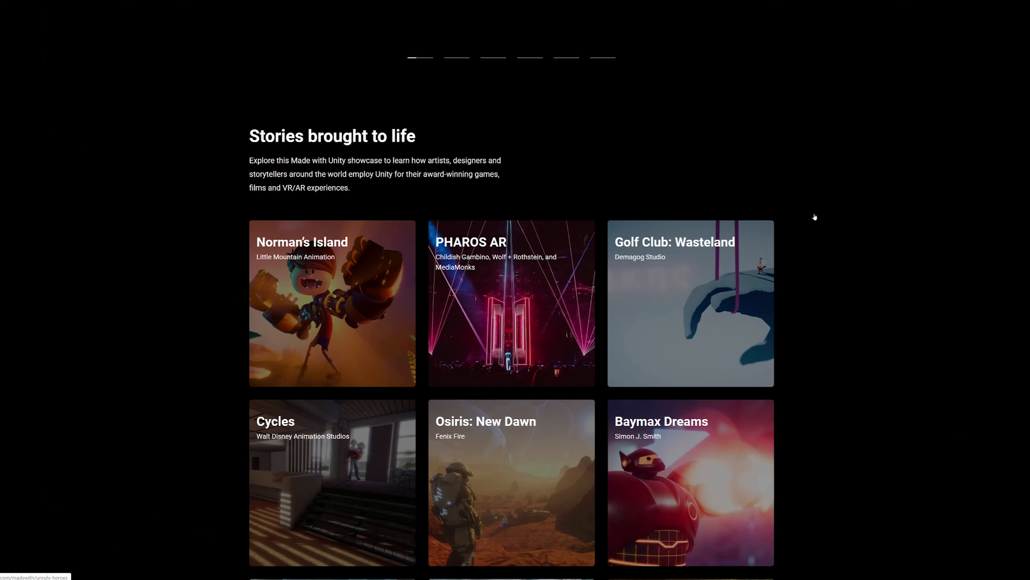
scroll(814, 217, down, 5)
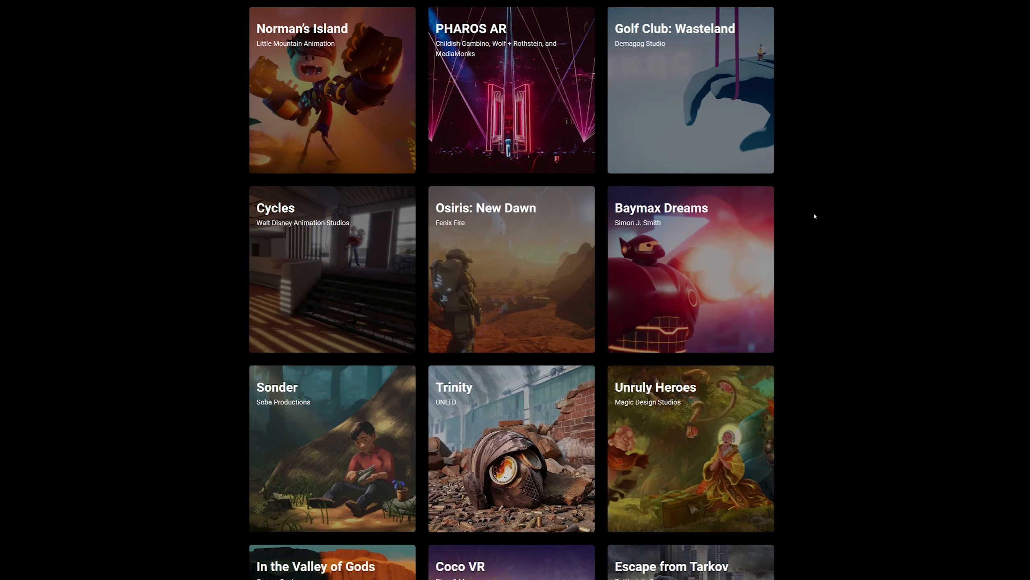
scroll(815, 216, down, 12)
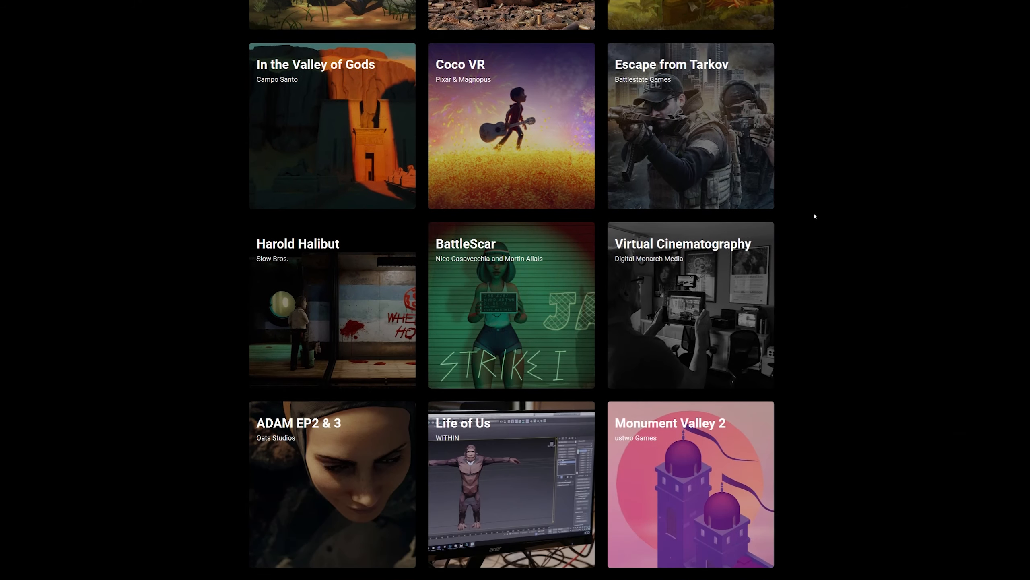
scroll(815, 217, down, 2)
scroll(815, 217, down, 5)
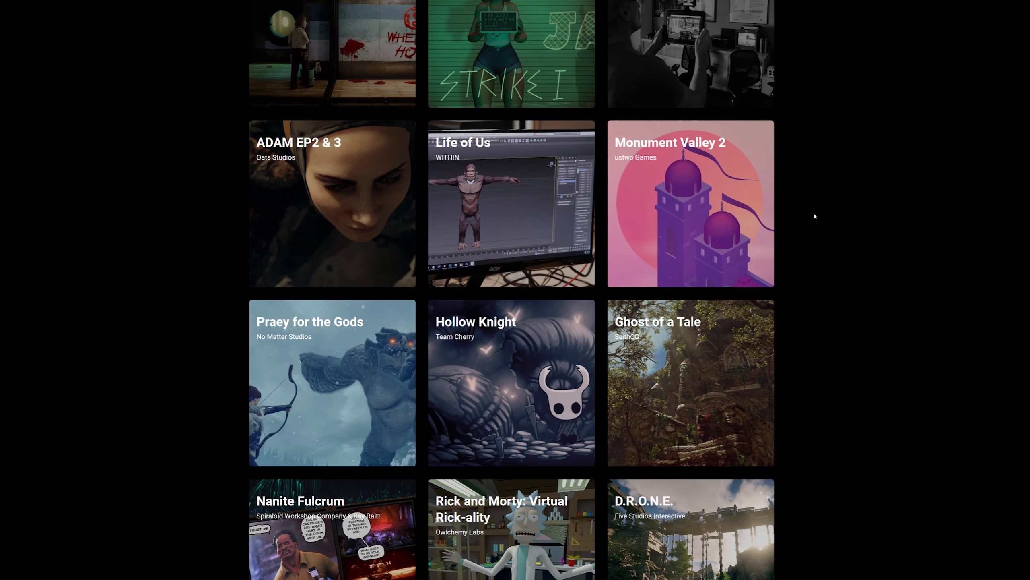
scroll(815, 216, down, 7)
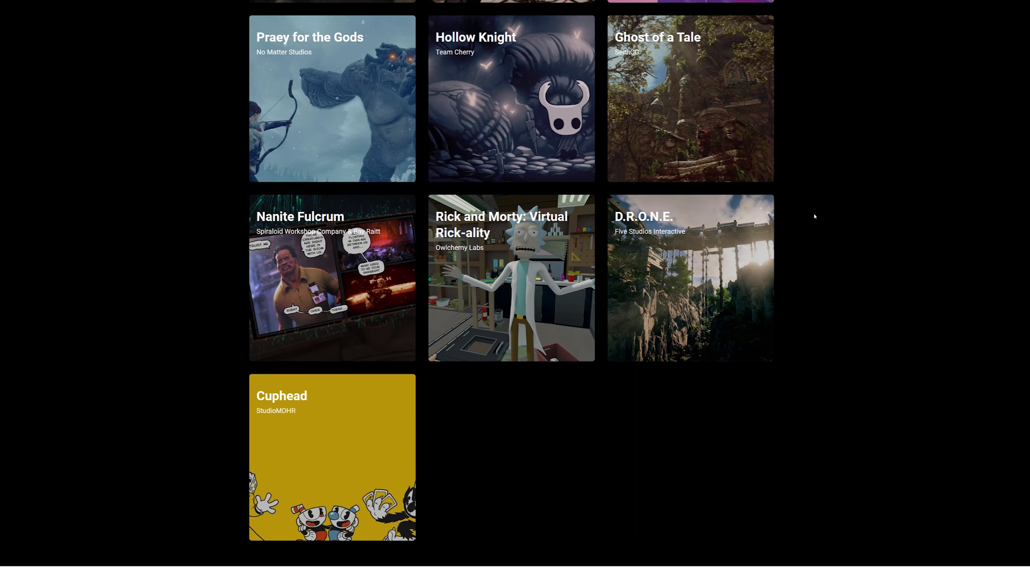
scroll(815, 216, down, 2)
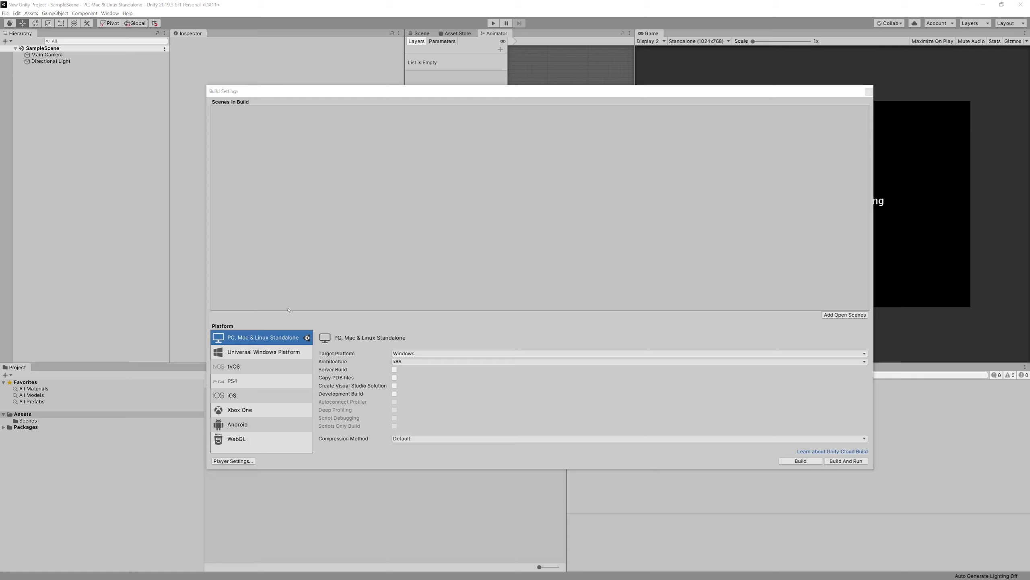
Switch to the Unity editor and review the build platforms from Universal Windows Platform to WebGL in the Build Settings
click(268, 353)
click(284, 373)
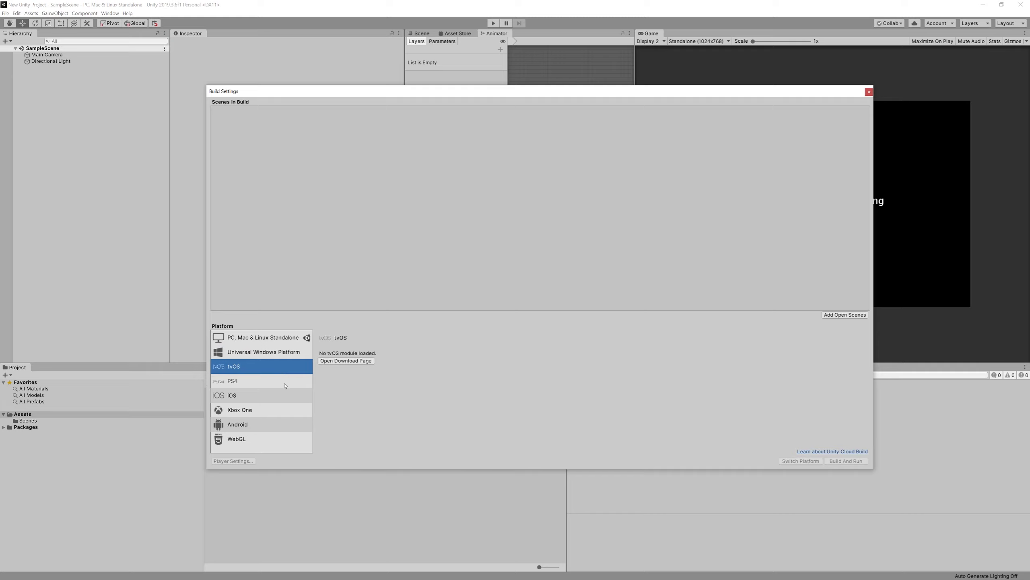
click(285, 385)
click(291, 398)
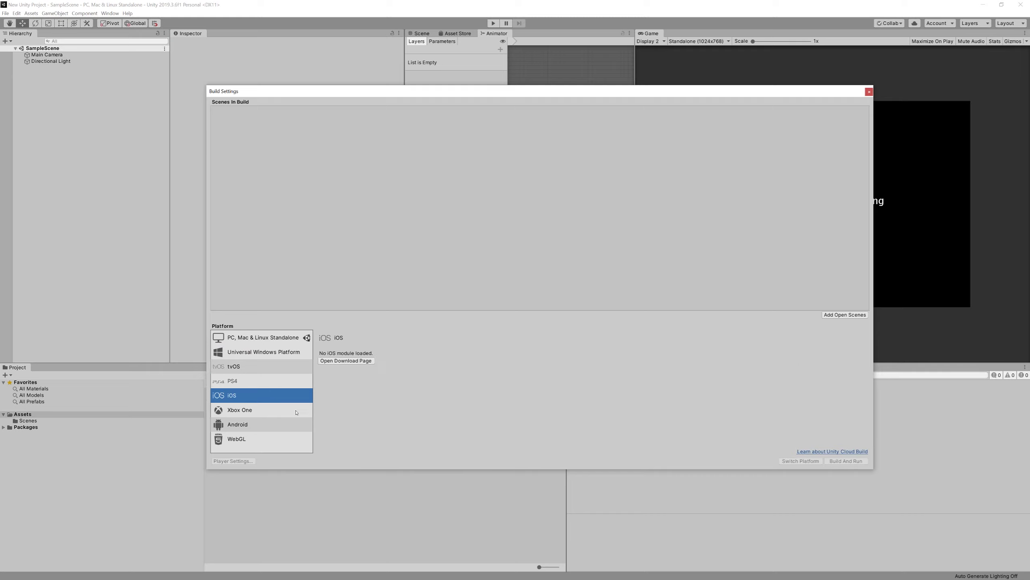
click(297, 412)
click(296, 424)
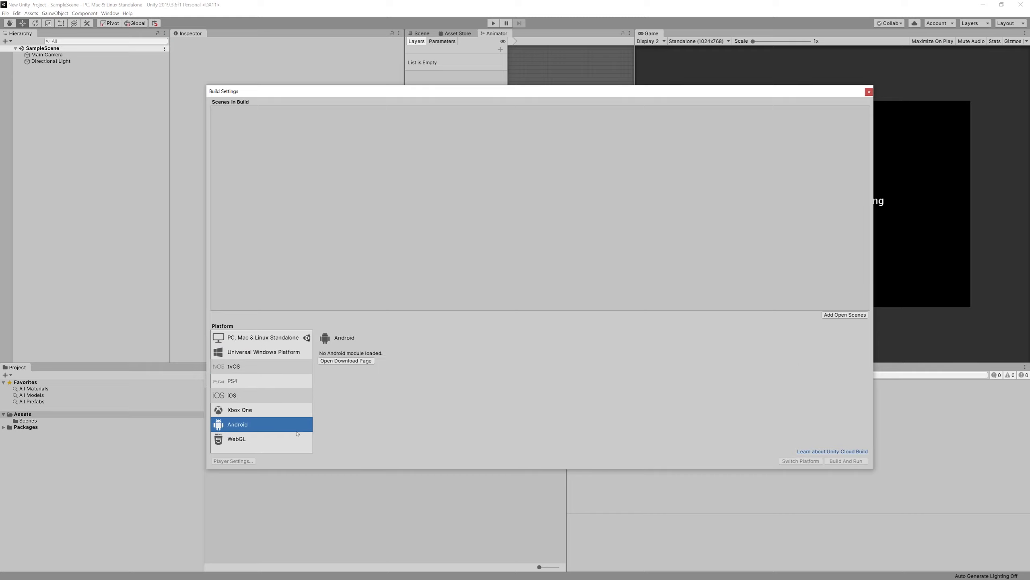
click(298, 438)
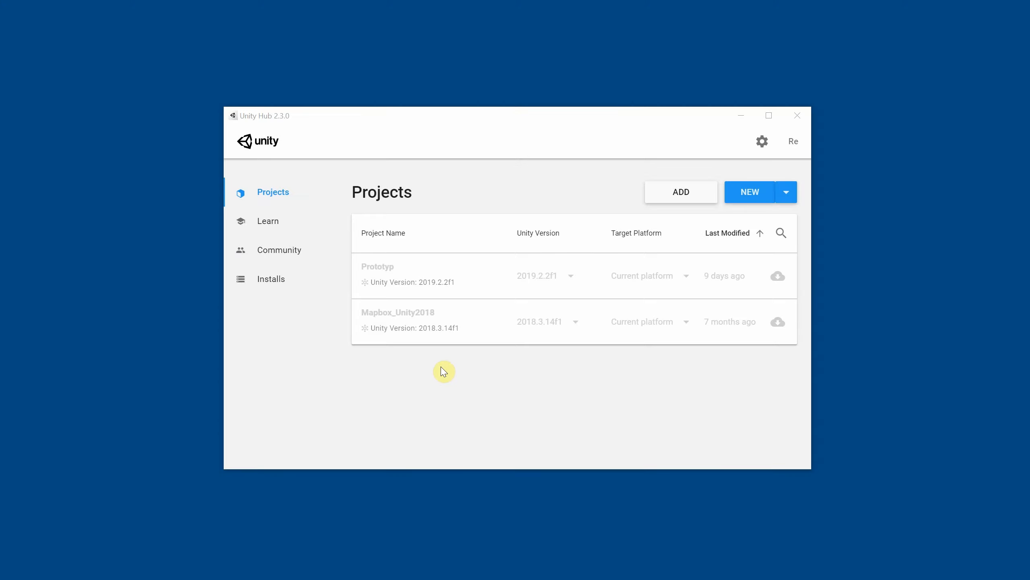
Start a new 3D project with Unity version 2019.3.6f1 in Unity Hub and name it MeinErstesUnityProjekt
click(789, 193)
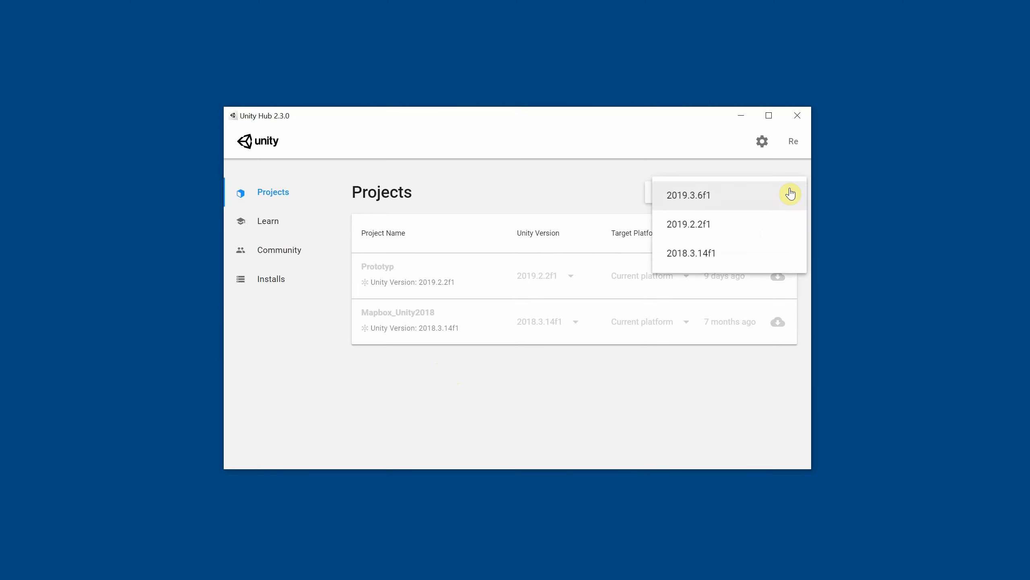
click(762, 201)
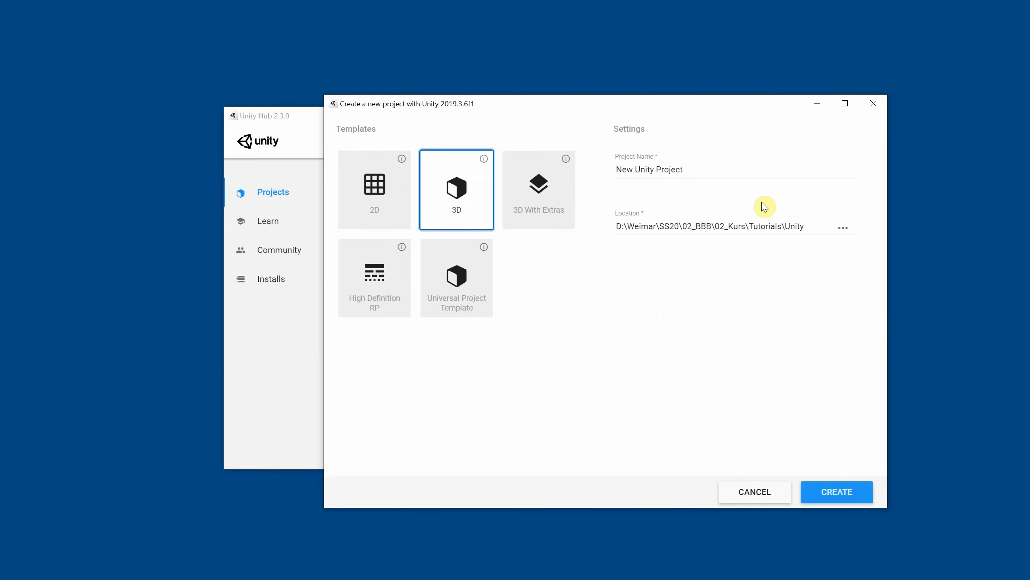
drag(683, 170, 606, 170)
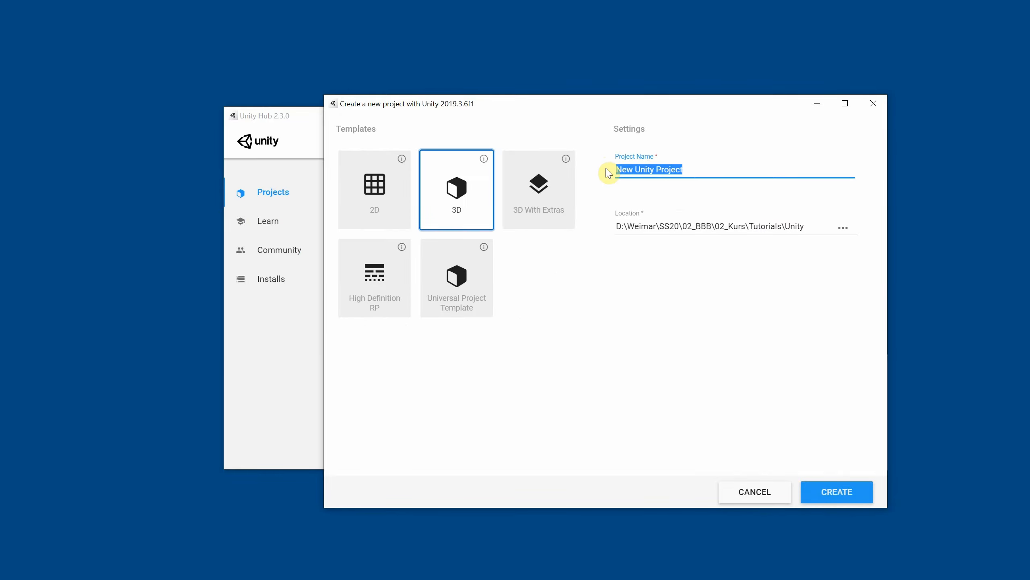
text(MeinEr)
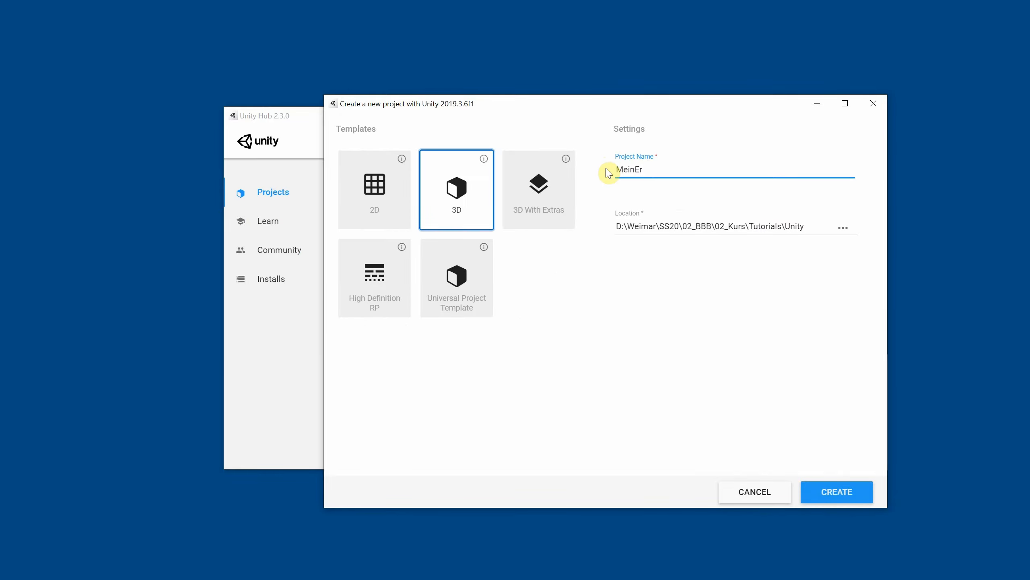
text(stesUnityProjekt)
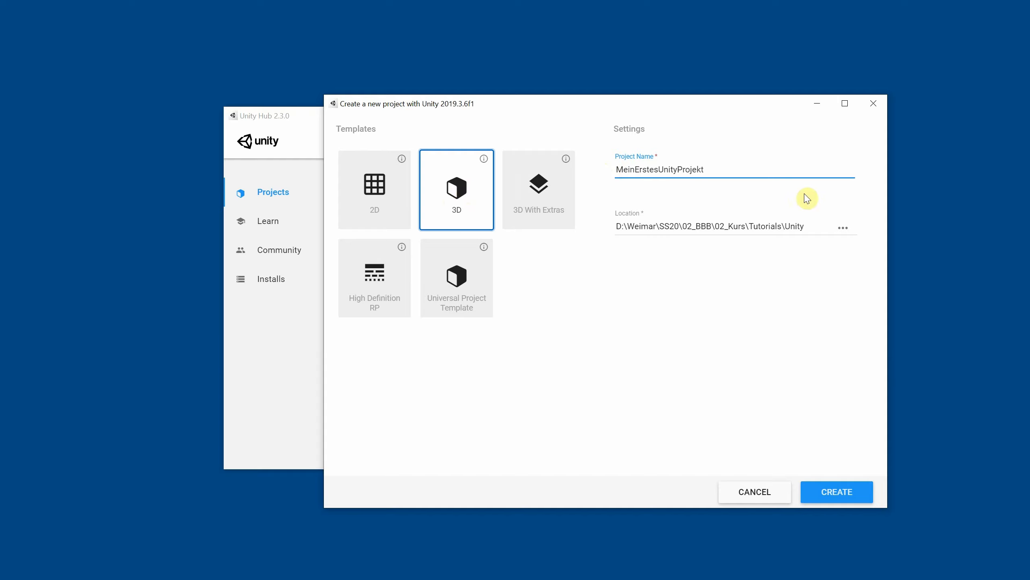
Choose D:\Weimar\SS20\02_BBB\02_Kurs\Tutorials\Unity as the project location and create the project
click(844, 227)
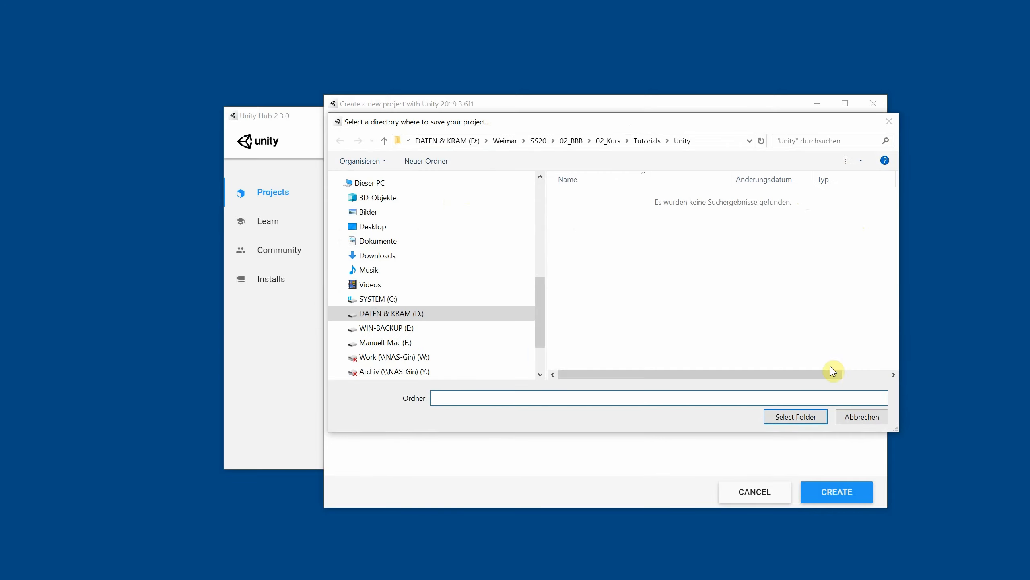
click(794, 417)
click(827, 492)
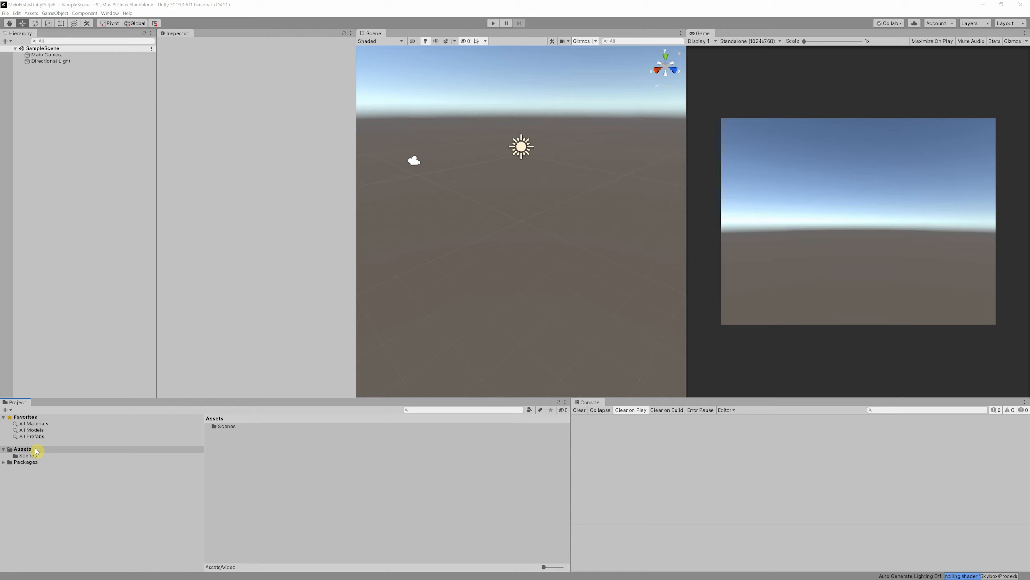
Create a folder named Video in the project's Assets from within the Unity editor
right_click(36, 449)
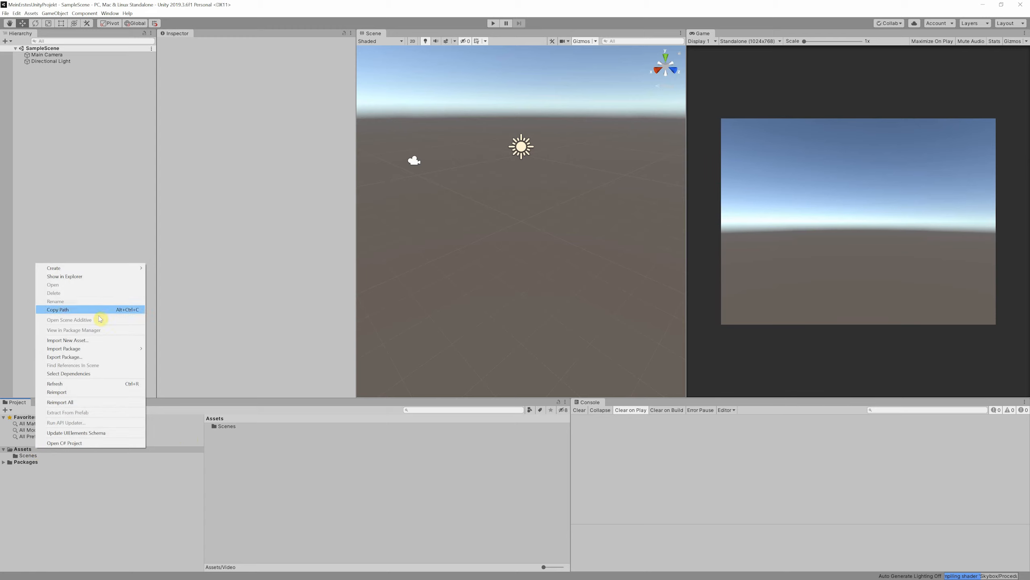
mouse_move(114, 272)
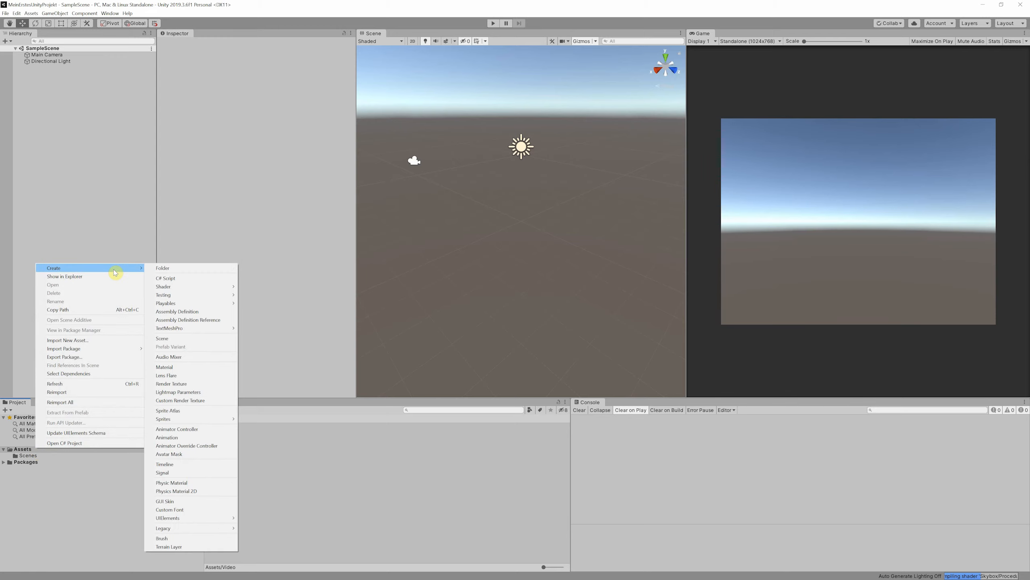
click(160, 271)
text(Video)
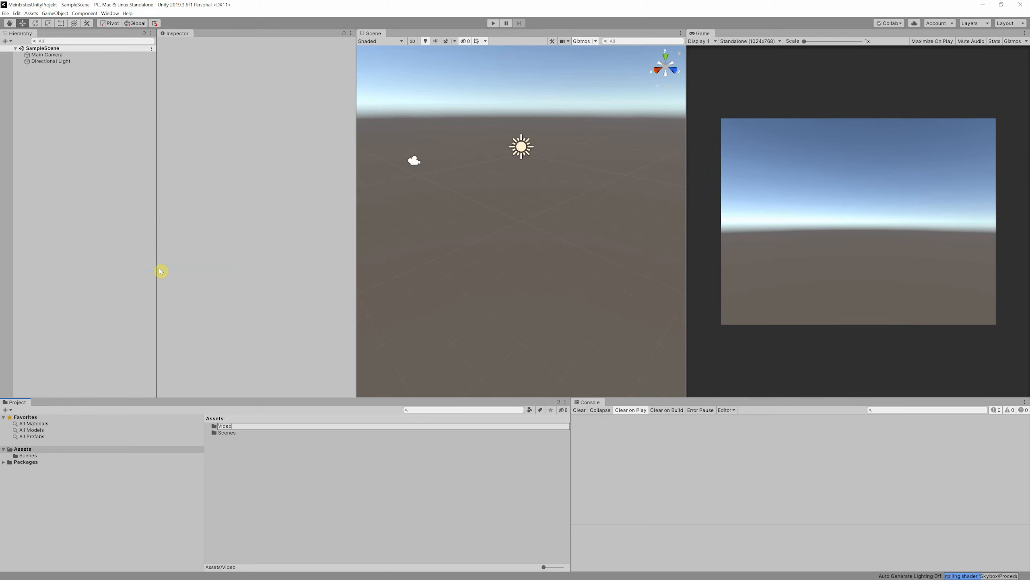
key(Return)
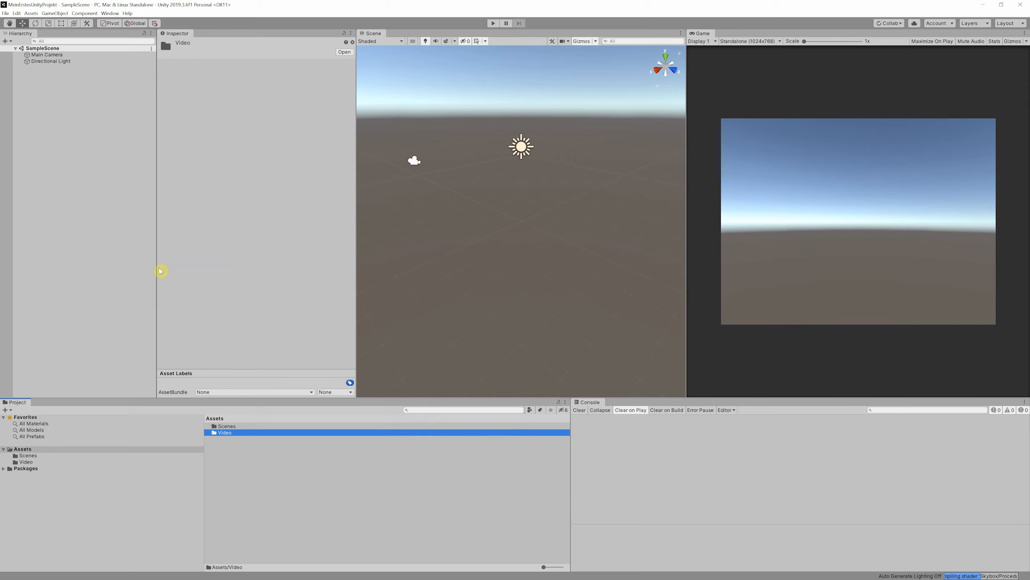
Reduce the Unity editor to a smaller window and show the Video folder's location in File Explorer
click(994, 6)
right_click(274, 437)
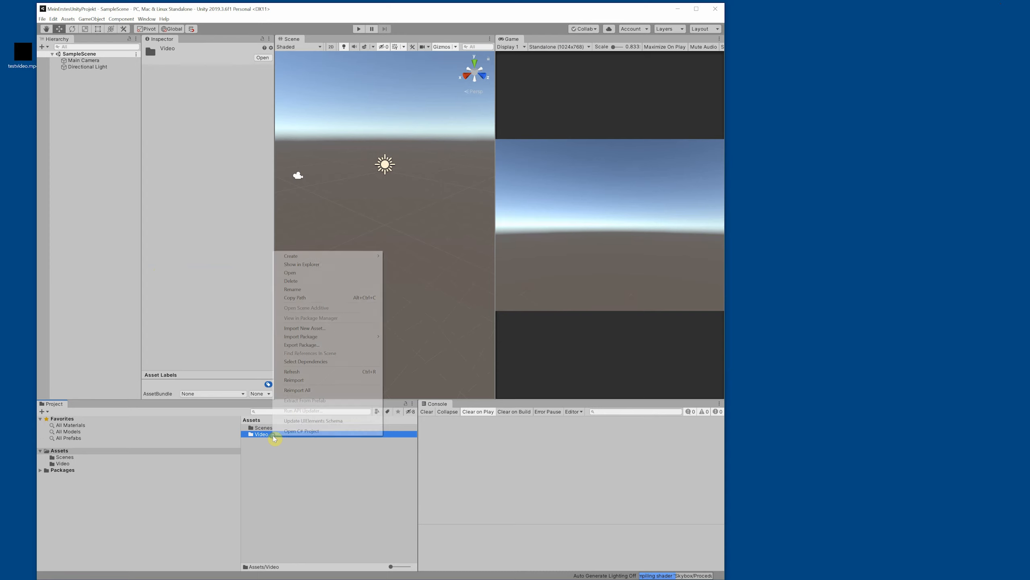
click(316, 264)
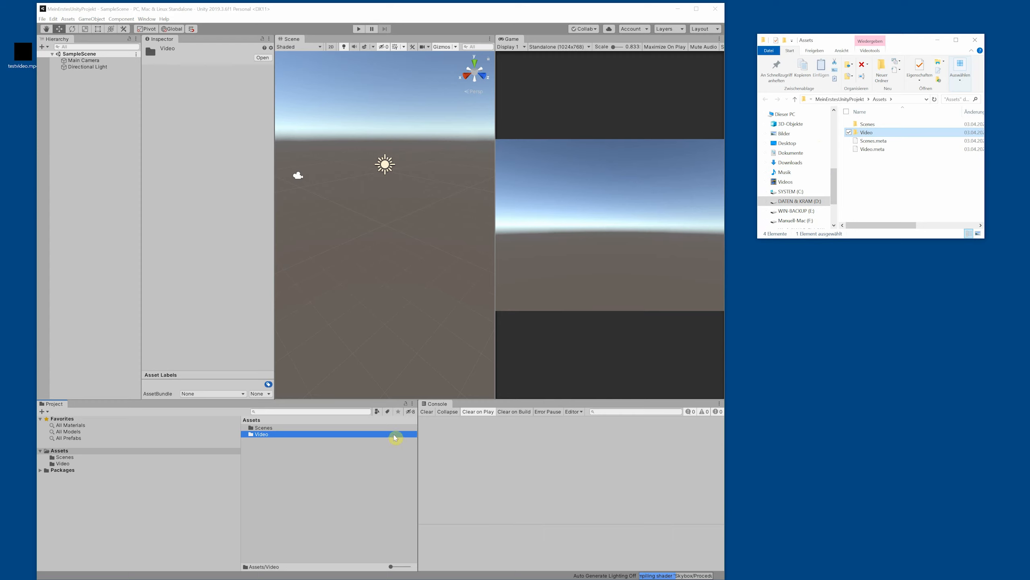
Delete the Video folder from Assets in the Unity editor
click(251, 434)
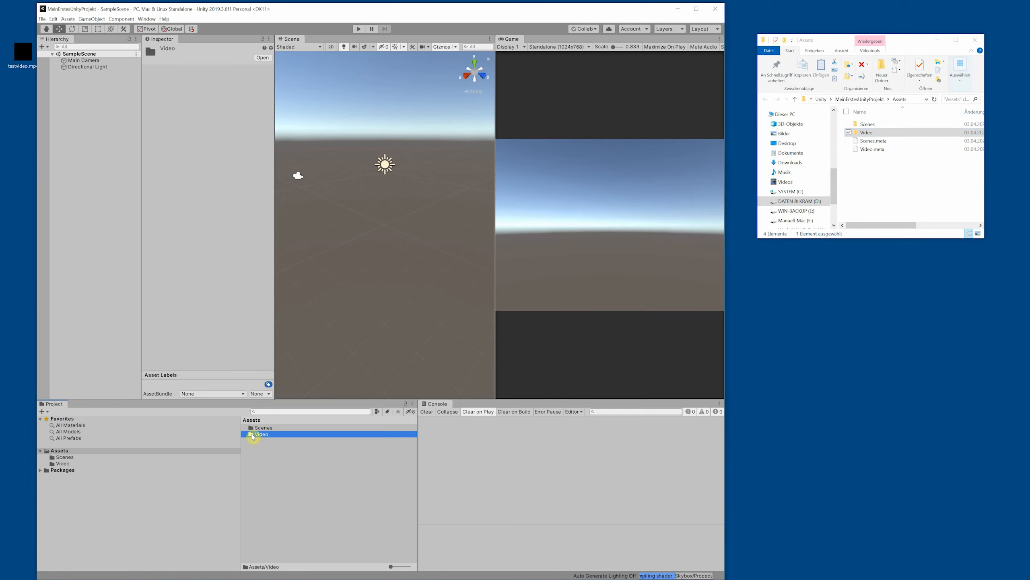
key(Delete)
click(397, 308)
Create a folder named Video inside the Assets directory in File Explorer, and return to the Unity editor
right_click(875, 161)
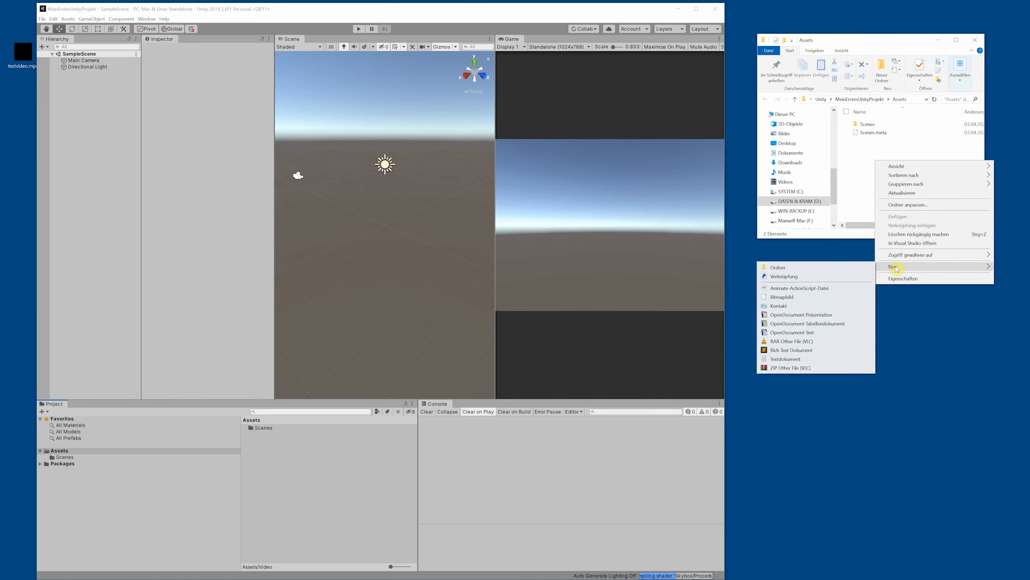
click(866, 267)
text(Video)
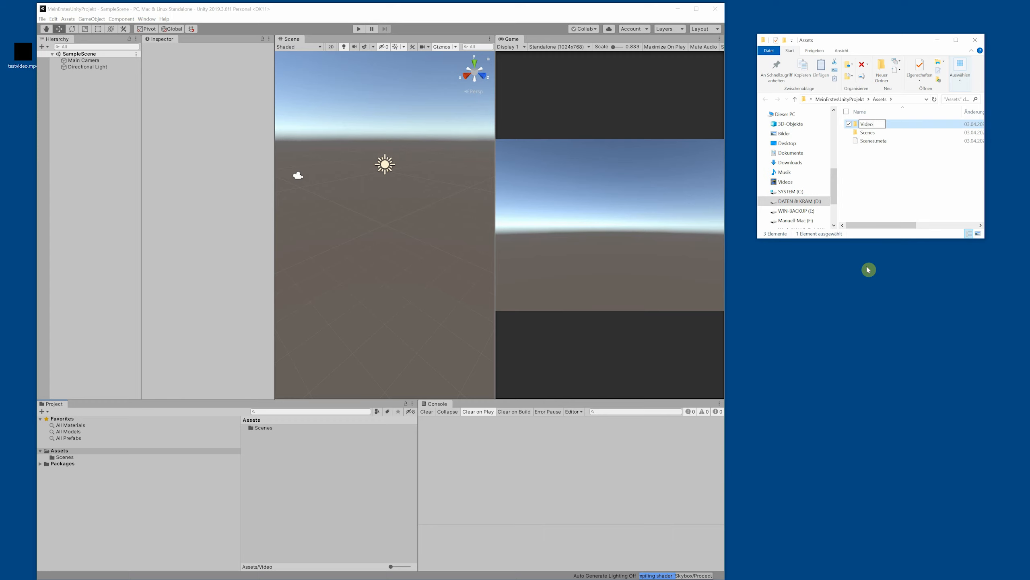
key(Return)
click(296, 490)
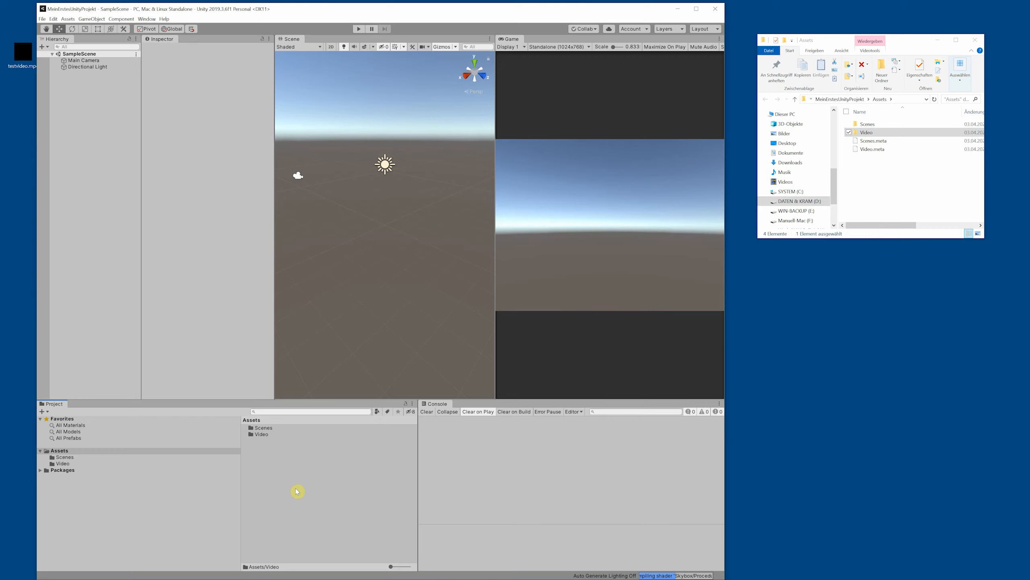
Import testvideo.mp4 from the desktop into the Video folder, select the imported clip, and open the same folder in File Explorer
drag(23, 57, 264, 436)
double_click(264, 435)
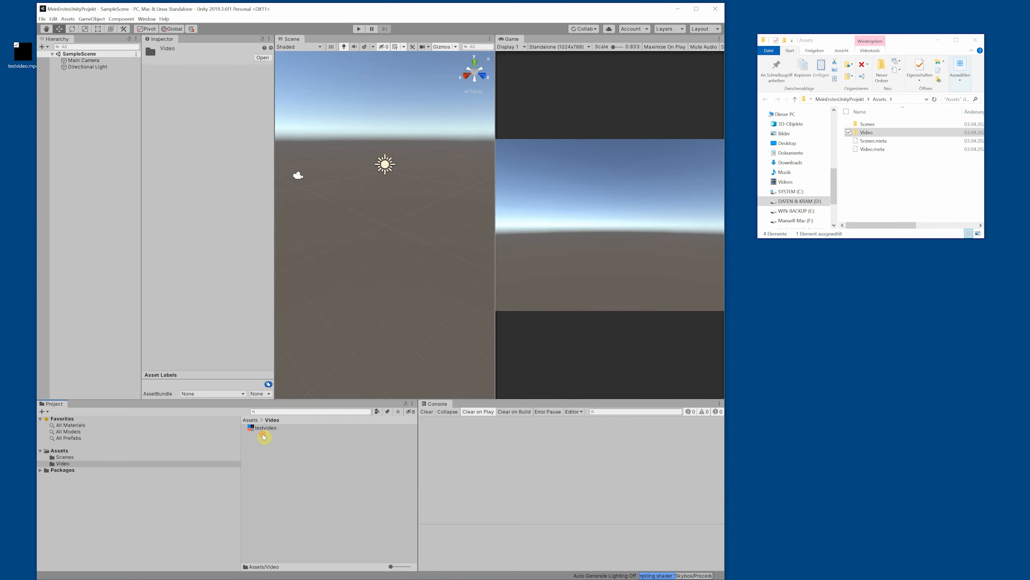
click(265, 430)
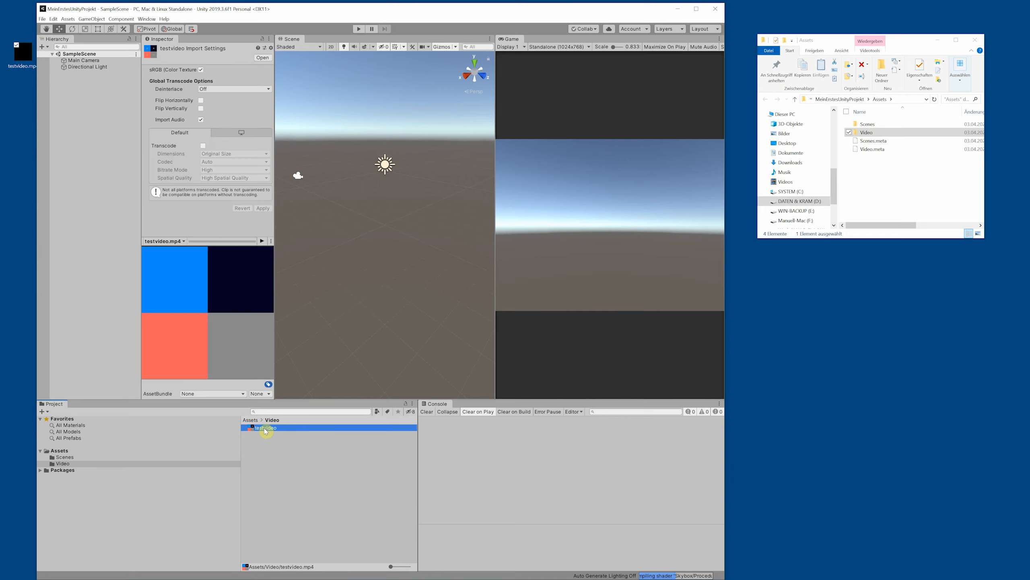
double_click(870, 134)
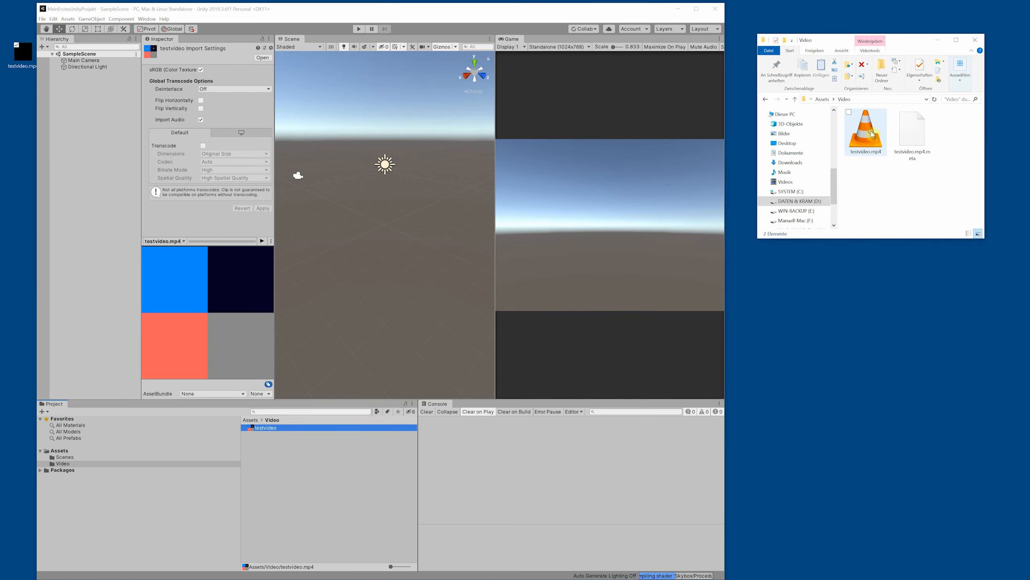
Select testvideo.mp4 in File Explorer, then maximise the Unity editor window and clear the asset selection
click(877, 147)
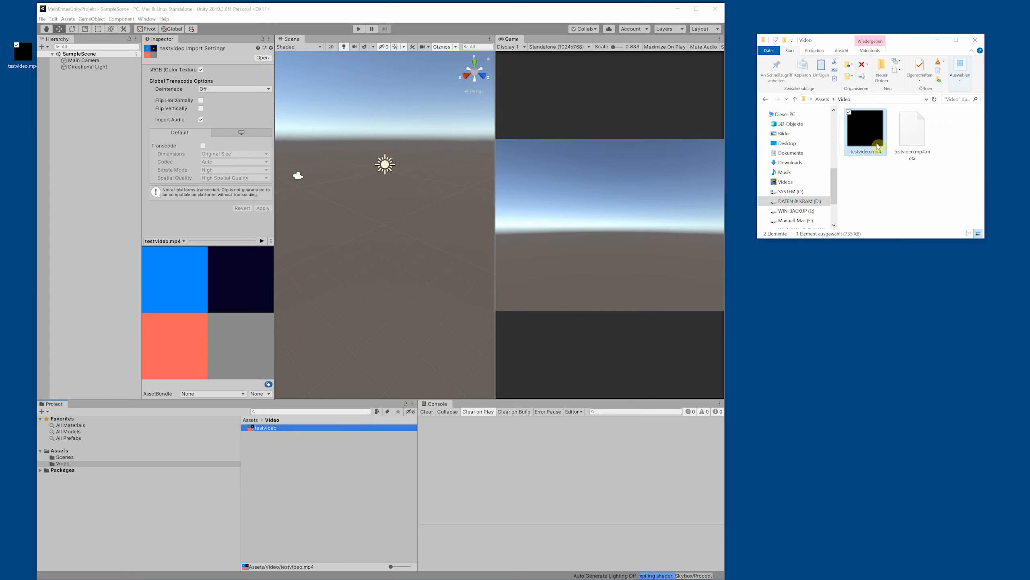
click(695, 10)
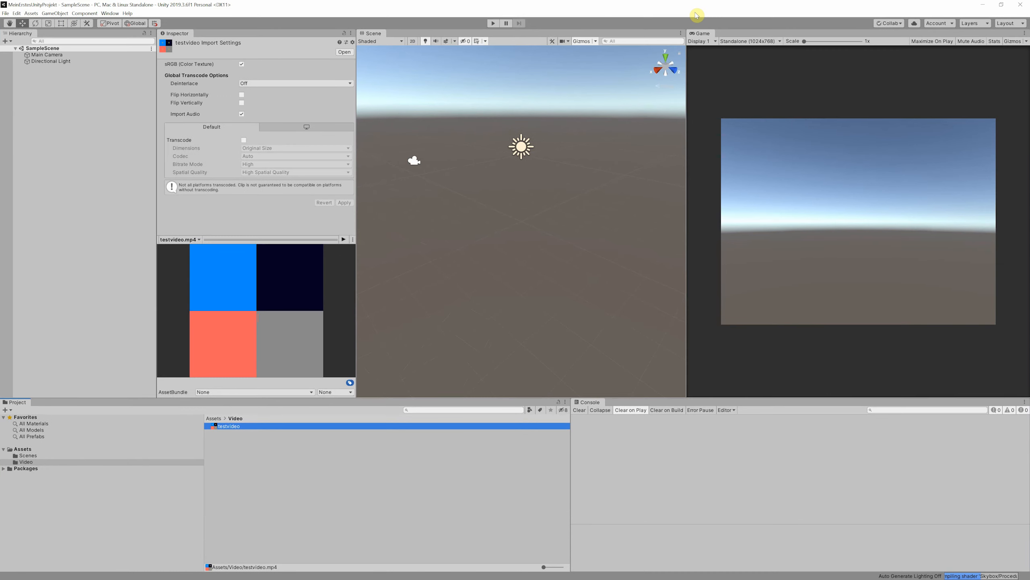
click(322, 490)
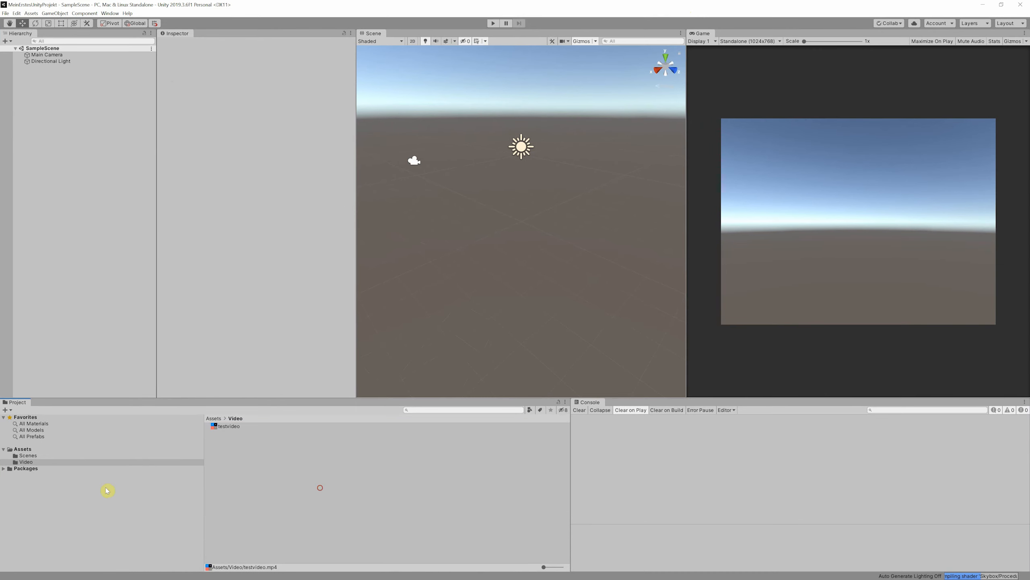
Create a folder named Material directly inside the Assets directory of the Unity project
click(22, 449)
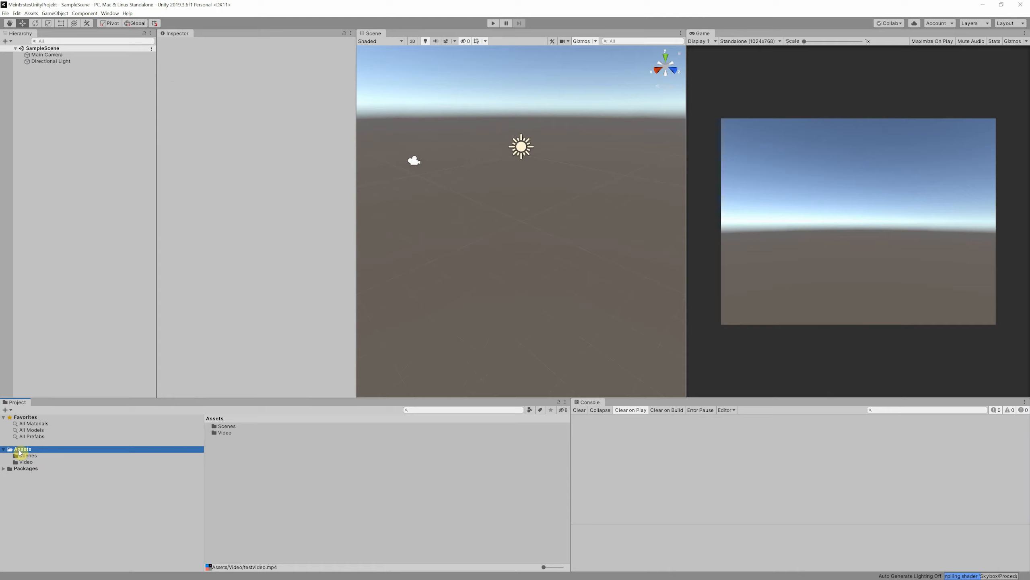
right_click(232, 455)
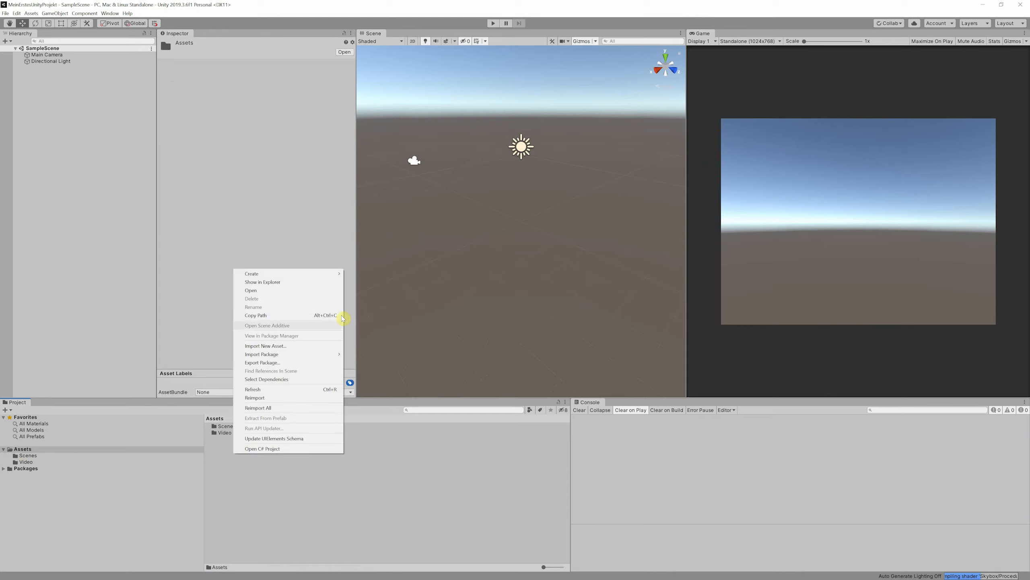
click(353, 274)
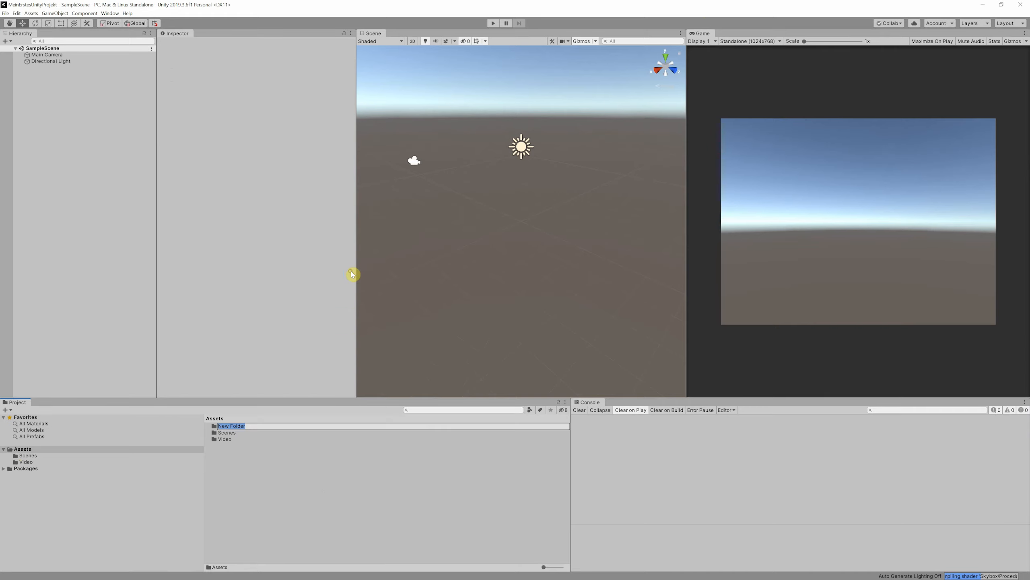
text(Material)
key(Return)
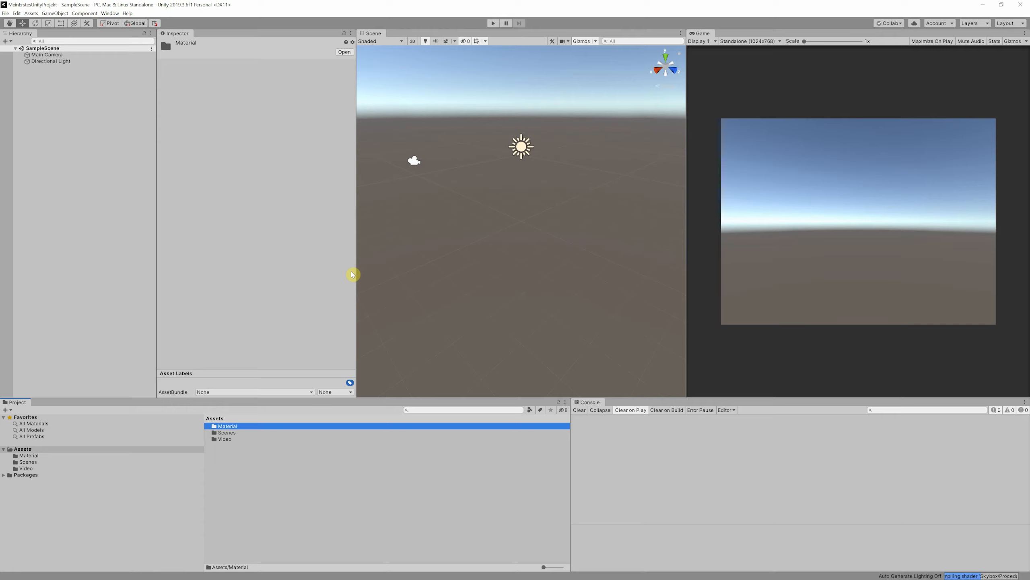
Select the existing Scenes folder inside the Assets directory
click(227, 433)
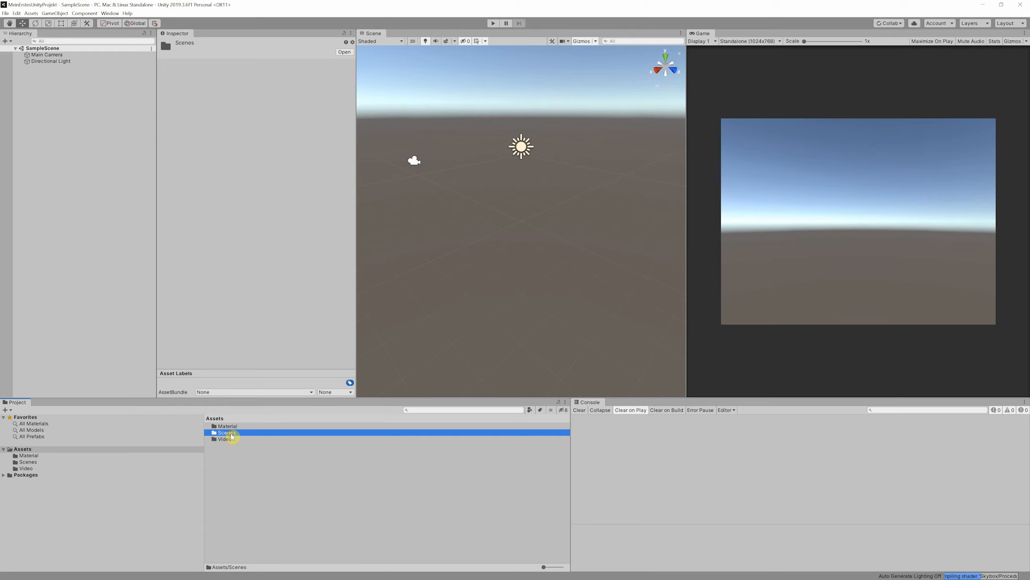
click(230, 434)
click(214, 433)
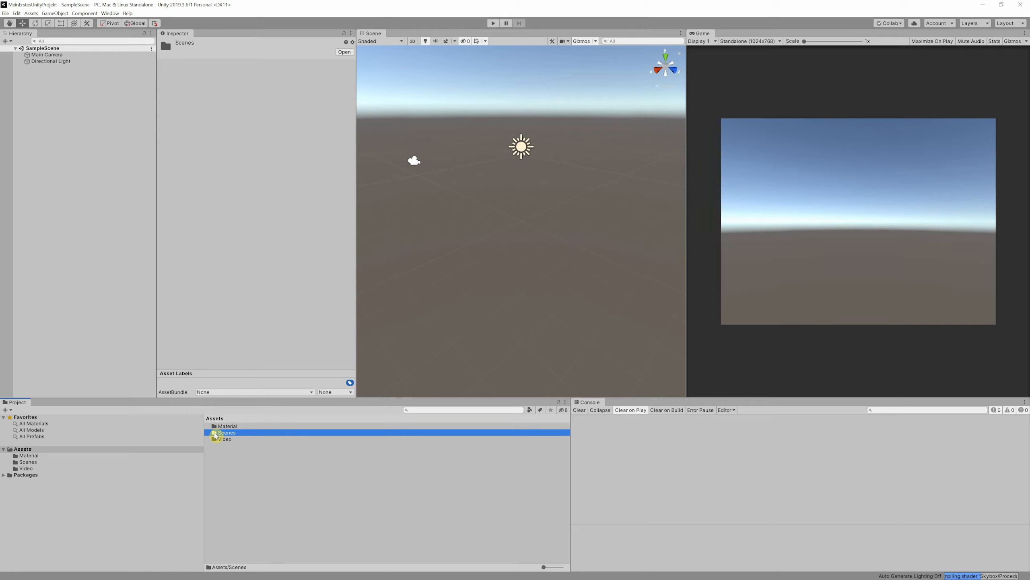
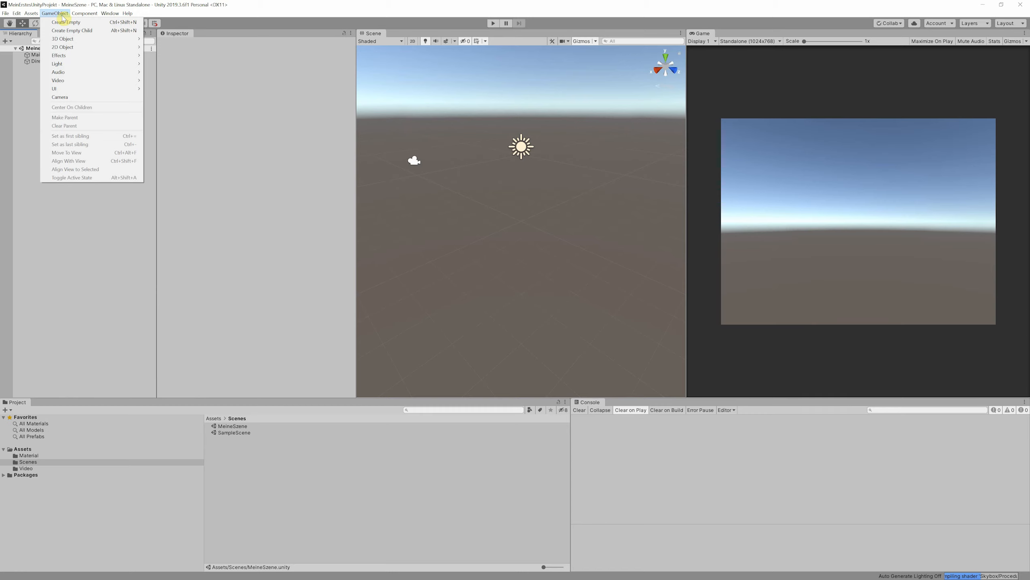
Add a 3D cube object to the MeineSzene scene
mouse_move(69, 39)
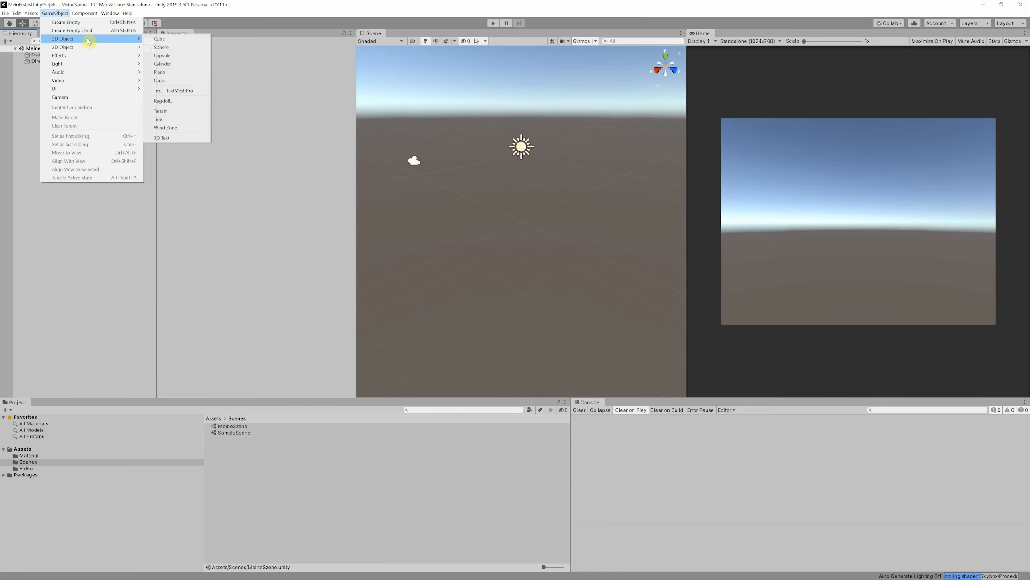
click(161, 40)
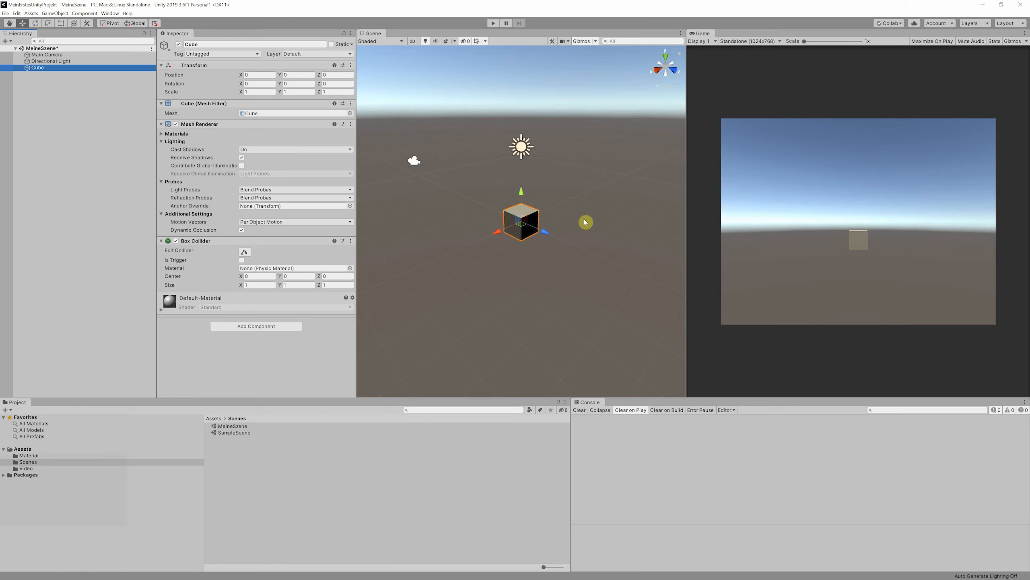
Examine the cube in the scene view by orbiting, panning and zooming around it and framing it as the selected object
key(alt)
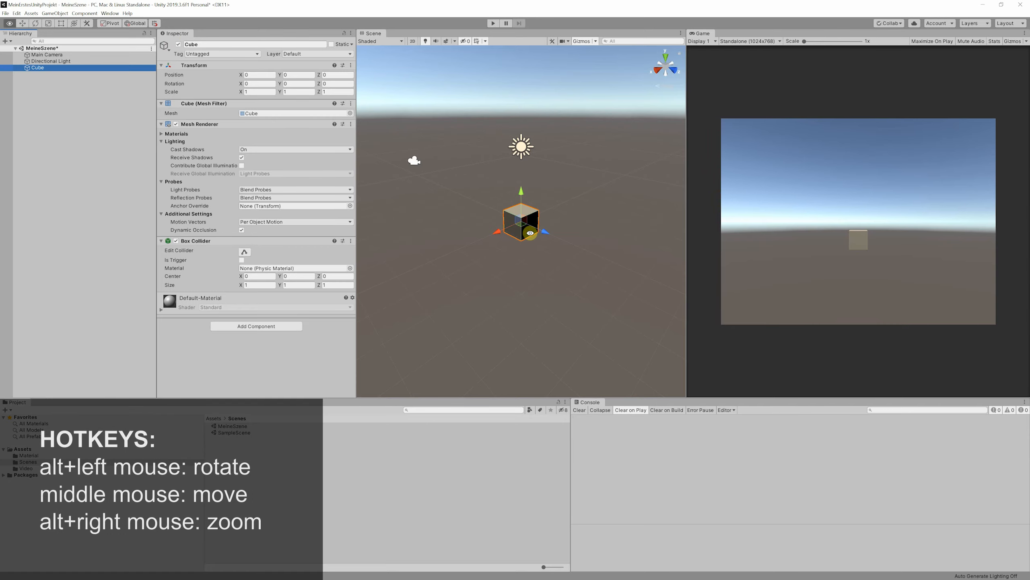
alt+drag(532, 237, 596, 237)
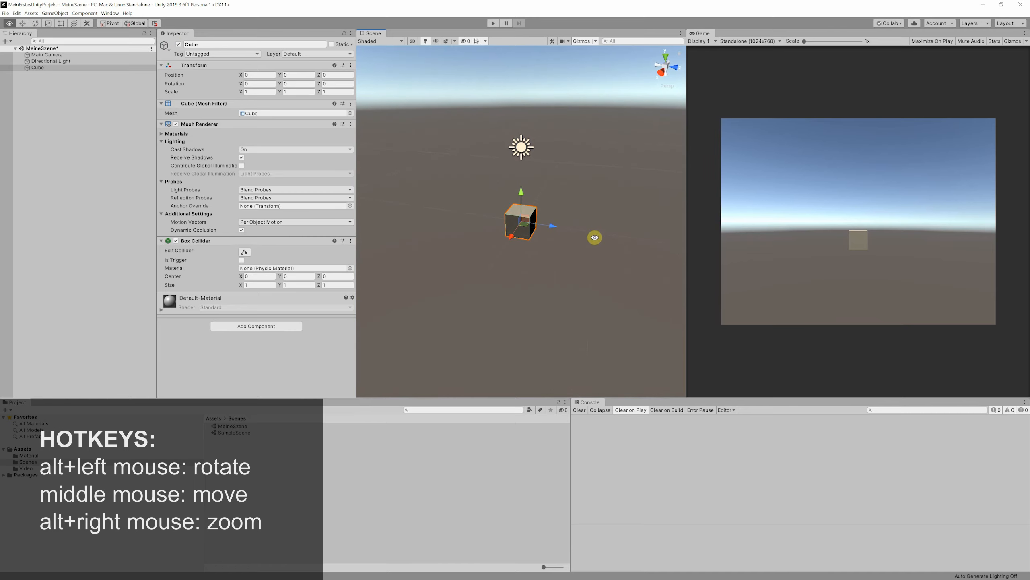
middle_drag(533, 231, 565, 235)
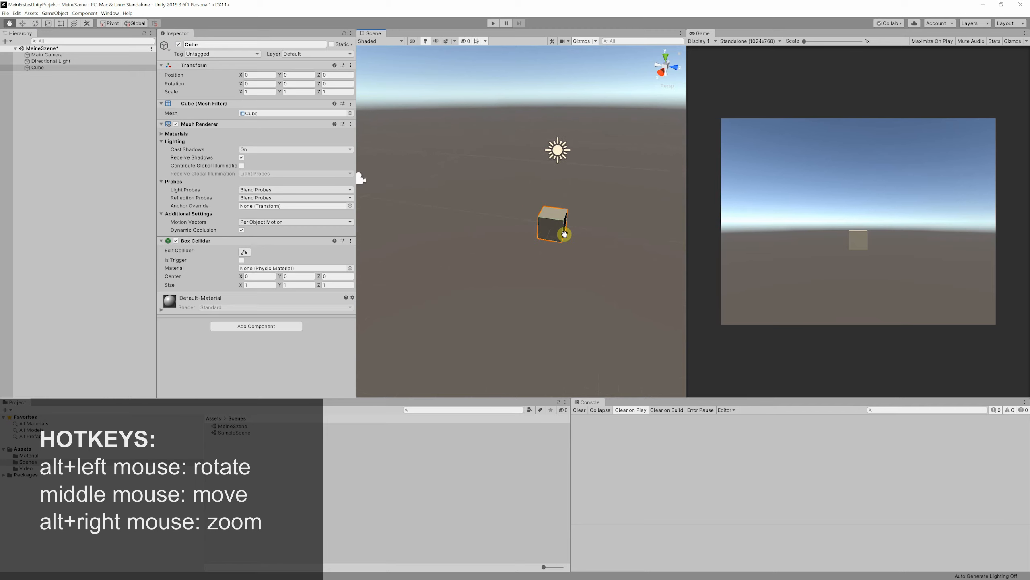
scroll(550, 240, up, 12)
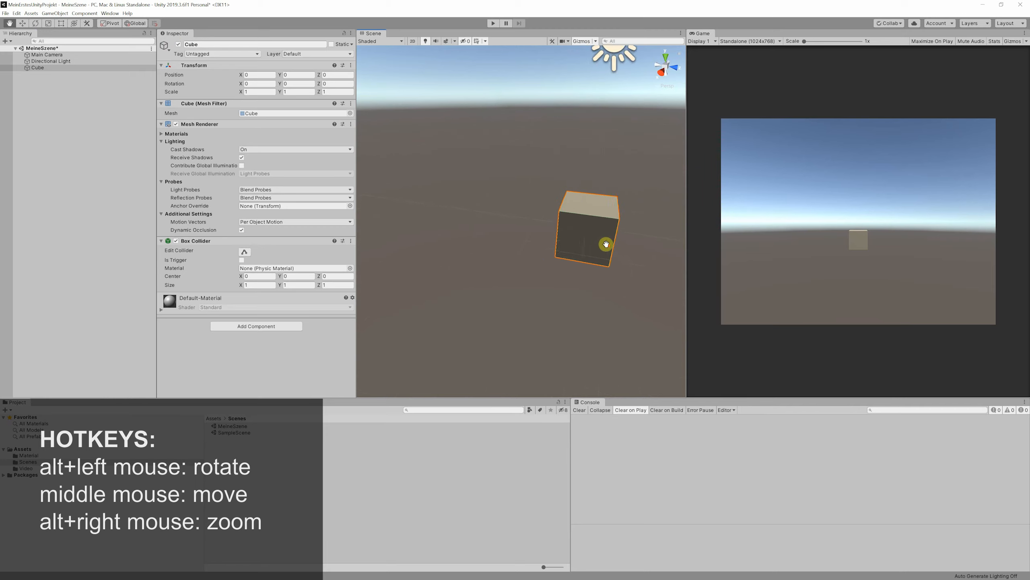
scroll(606, 244, down, 10)
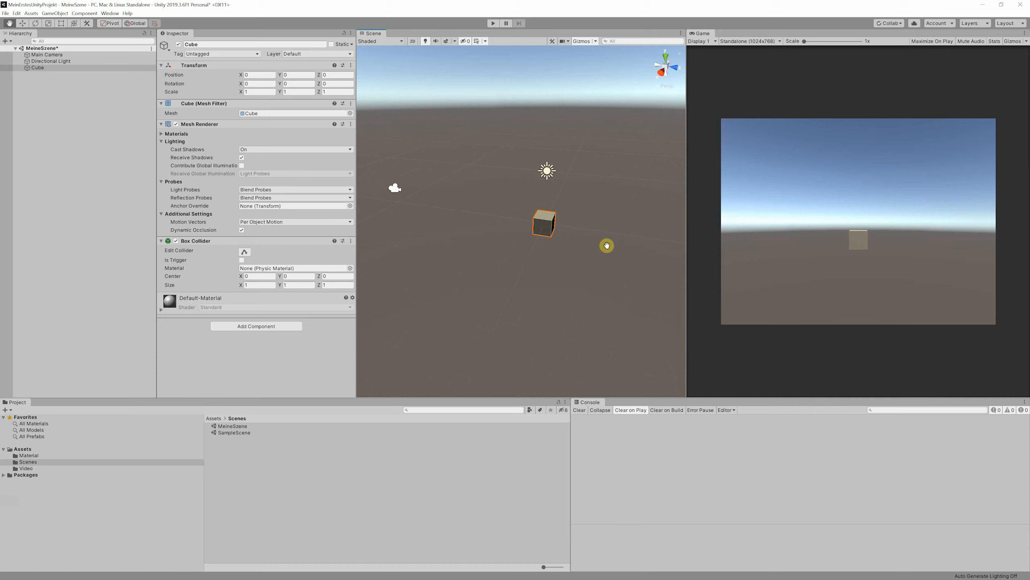
double_click(38, 68)
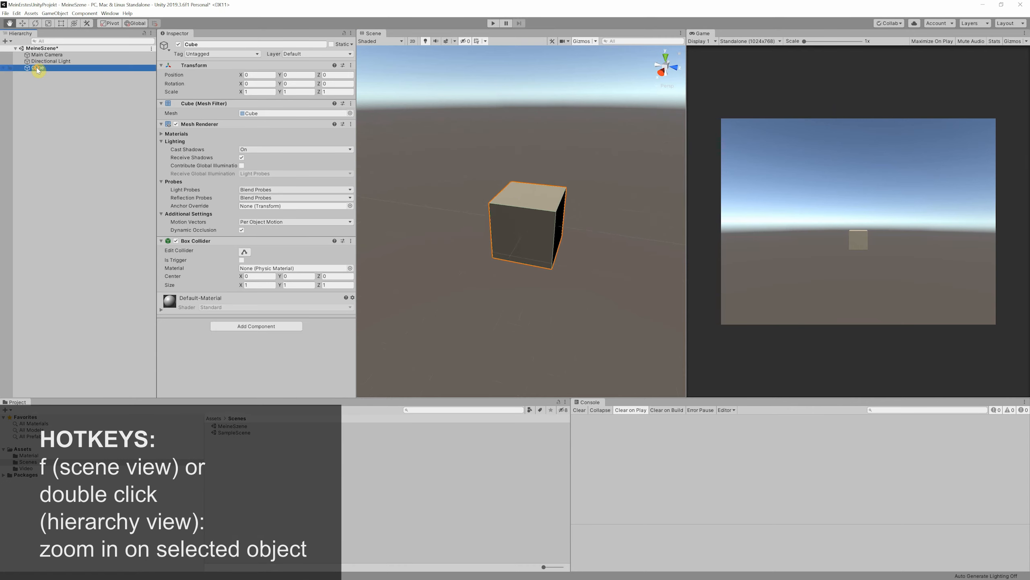
scroll(475, 263, down, 5)
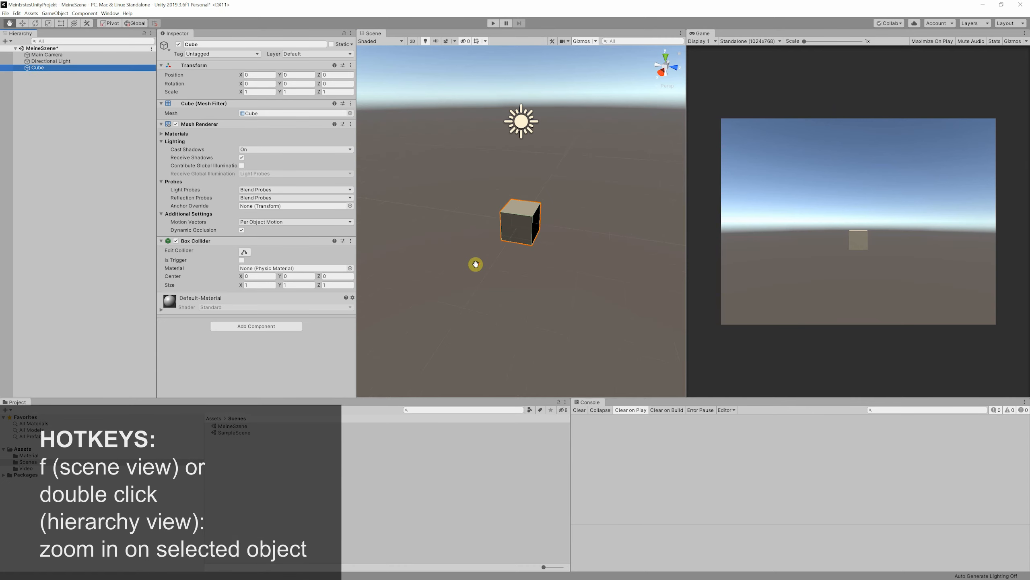
scroll(476, 263, down, 3)
drag(448, 264, 491, 187)
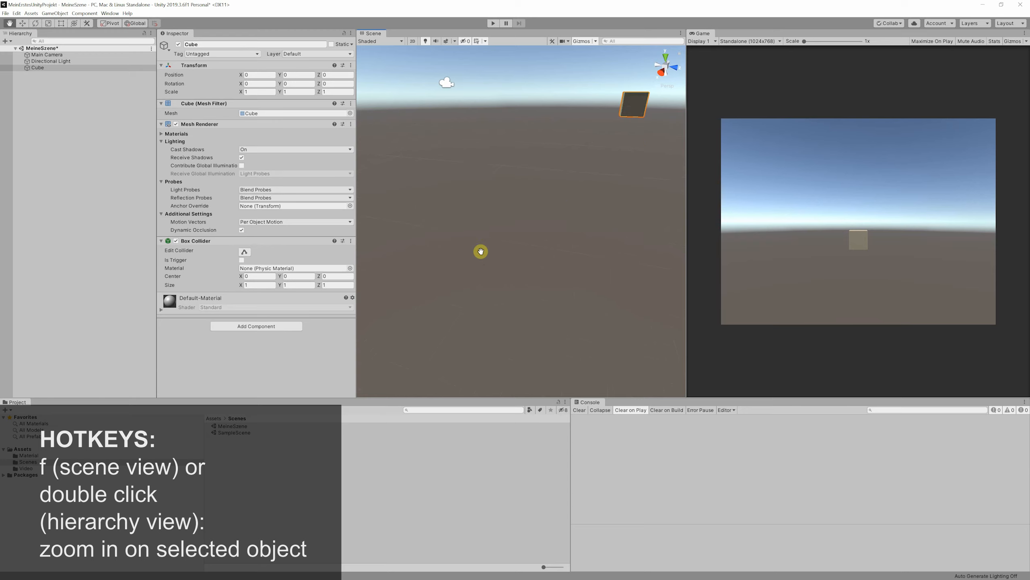
key(f)
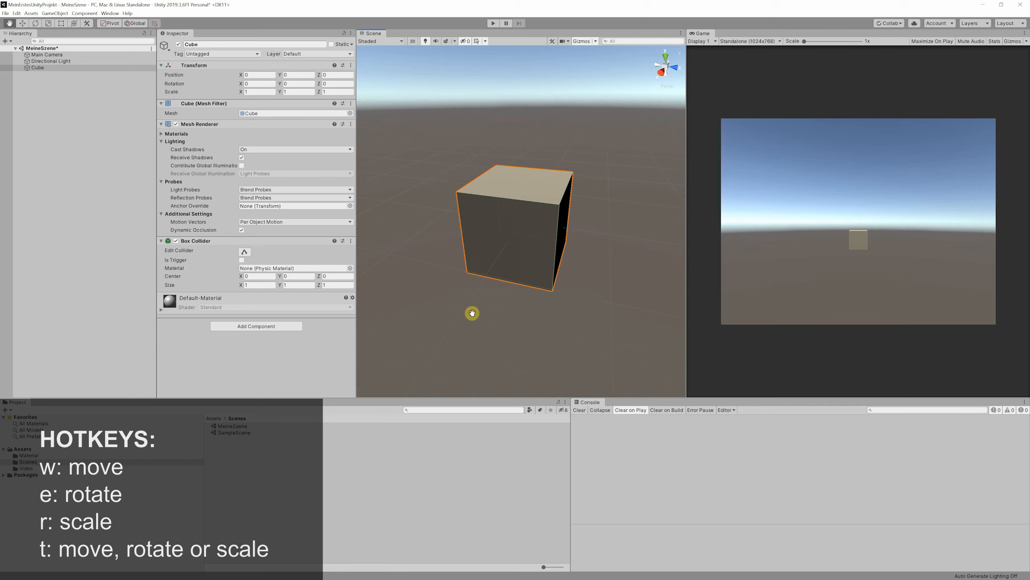
Move the cube to about X 0.27, Z -0.51 and rotate it freely to about X 75, Y -12, Z 78 degrees
key(w)
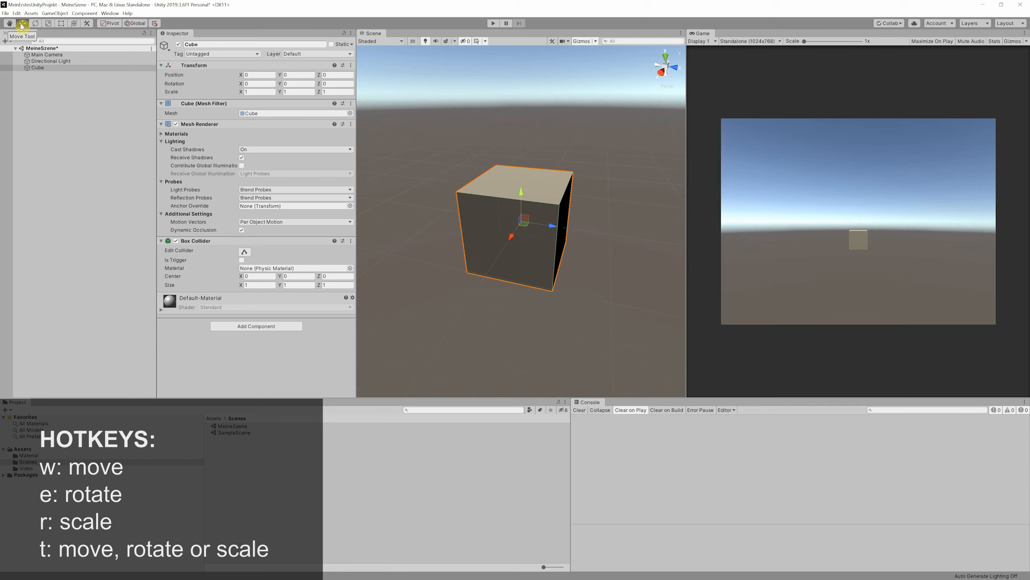
drag(559, 230, 554, 182)
key(e)
drag(453, 230, 547, 139)
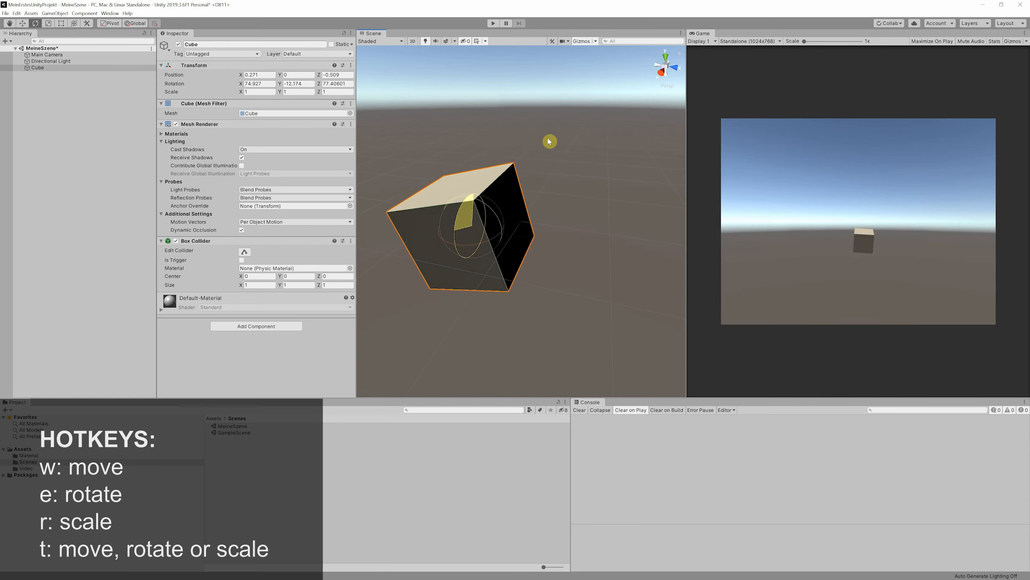
Scale the cube with the Scale tool to about 2.4 on X and 2.27 on Y
click(48, 22)
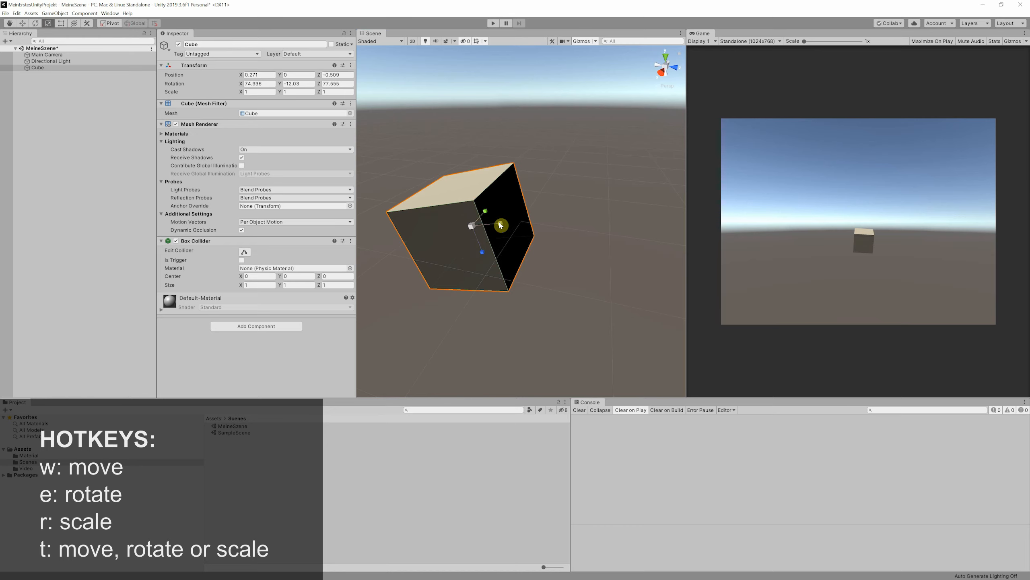
drag(502, 224, 536, 224)
drag(484, 211, 501, 192)
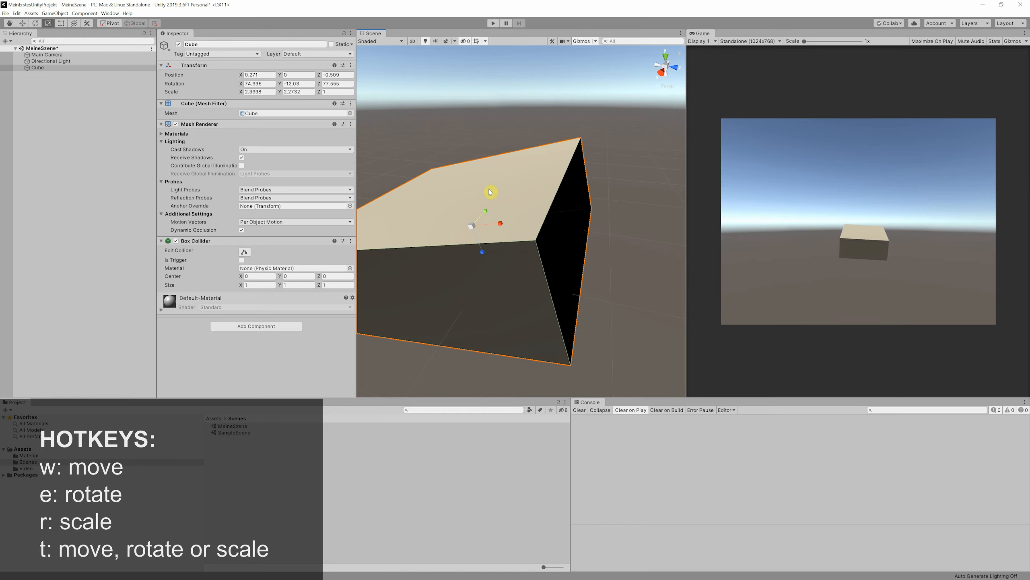
Alter the cube's position, rotation and scale freely with the combined Transform tool, and reset its whole Transform component
click(74, 22)
drag(440, 230, 485, 130)
drag(485, 199, 465, 286)
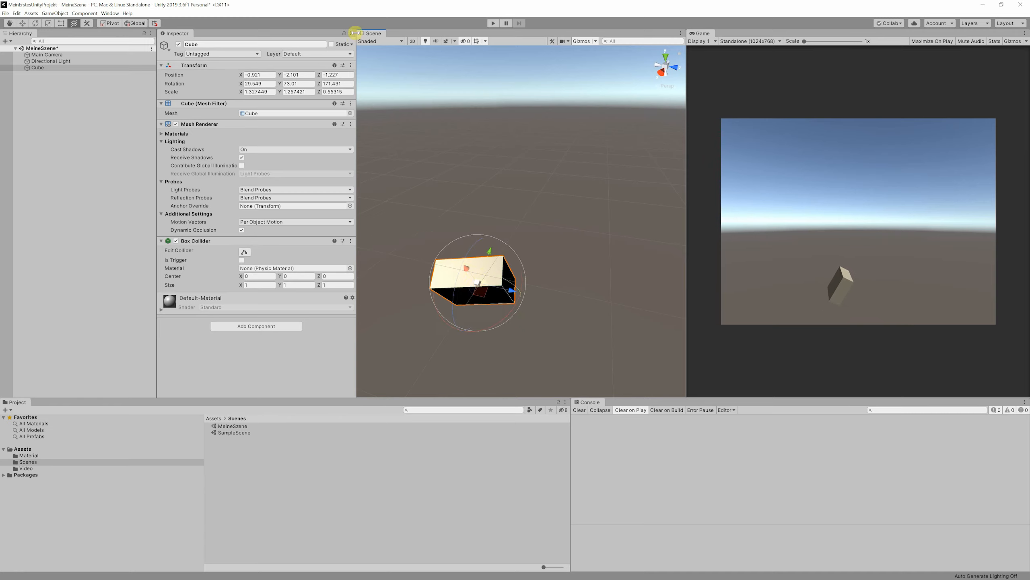
click(351, 65)
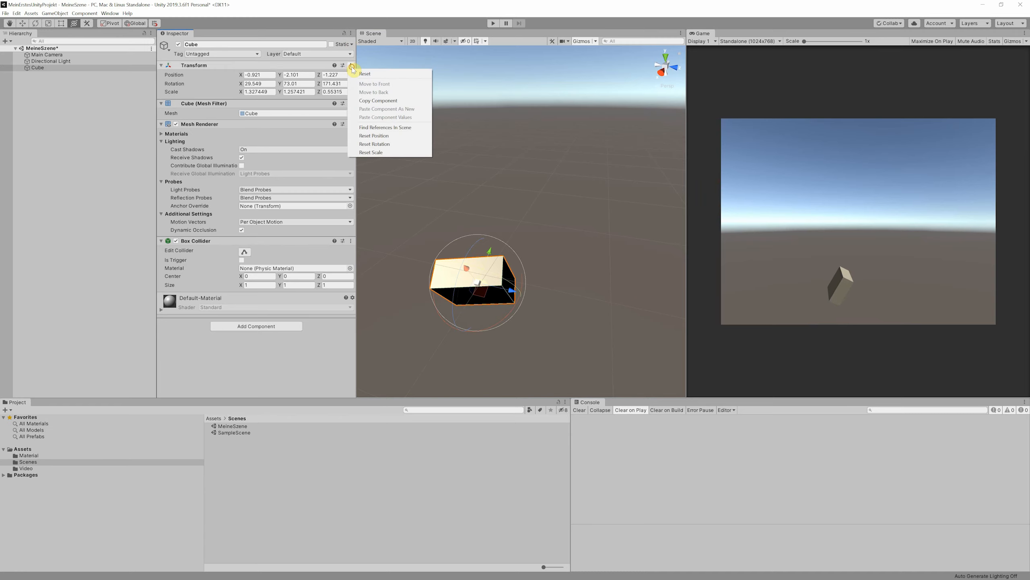
click(363, 74)
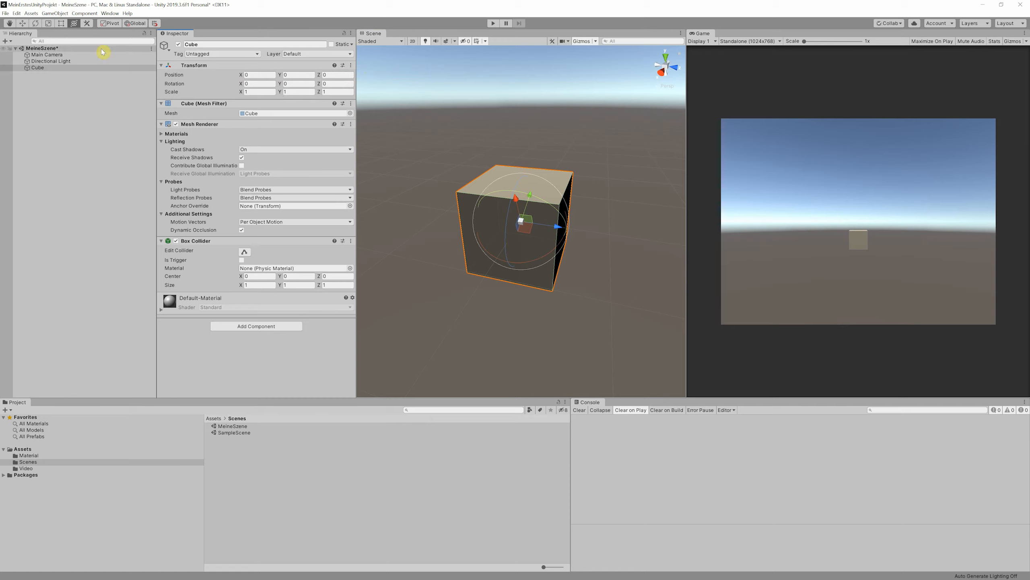
Rotate the cube freely with the Rotate tool, and set its X, Y and Z rotation values back to 0
click(36, 24)
drag(524, 240, 588, 144)
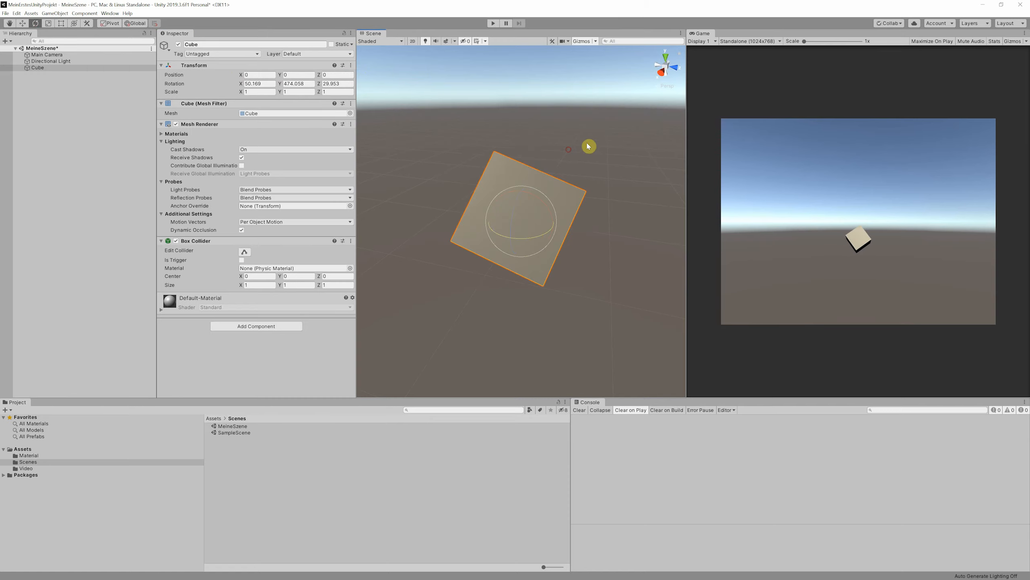
click(249, 84)
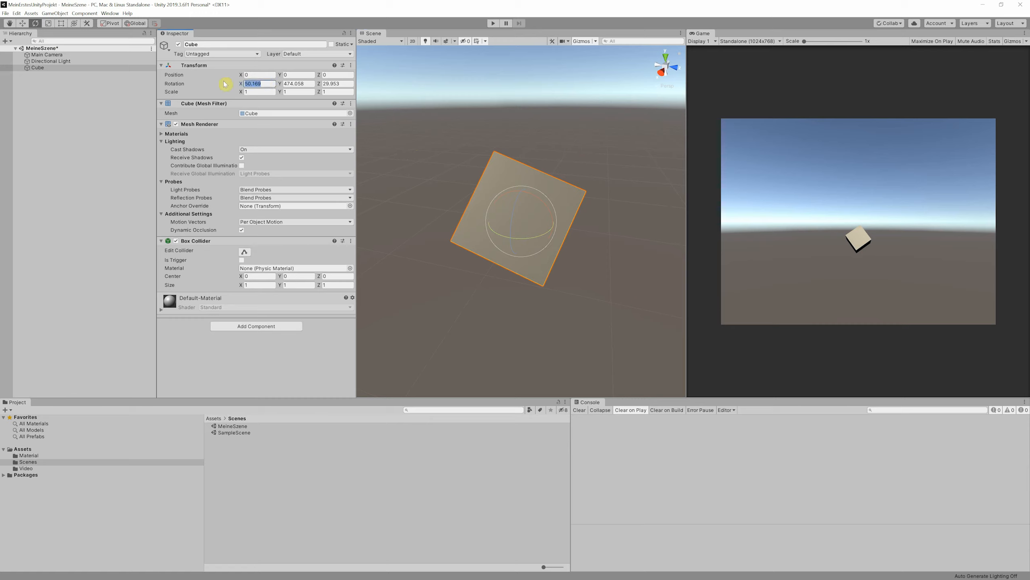
text(0)
click(298, 84)
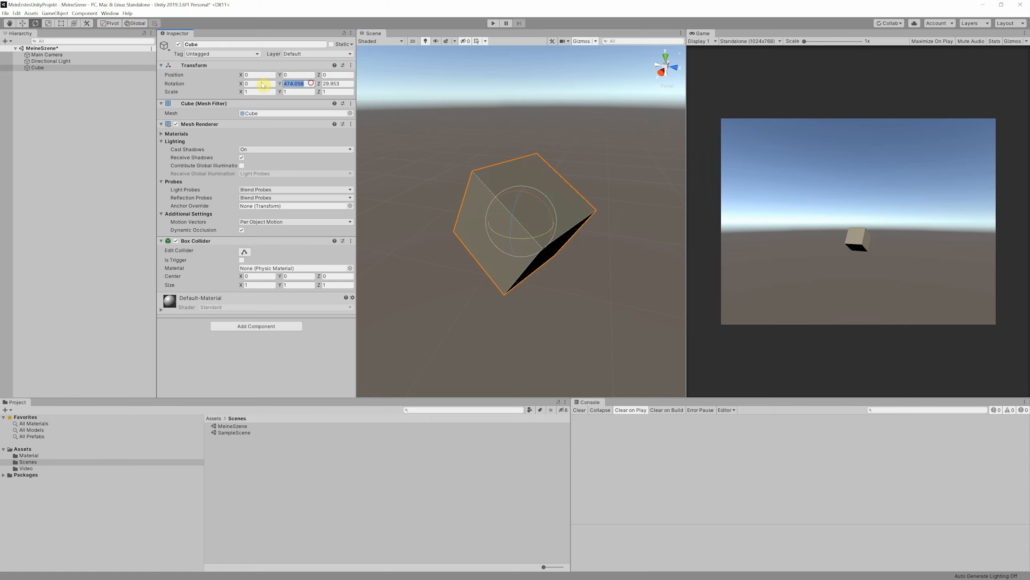
text(0)
click(349, 86)
text(0)
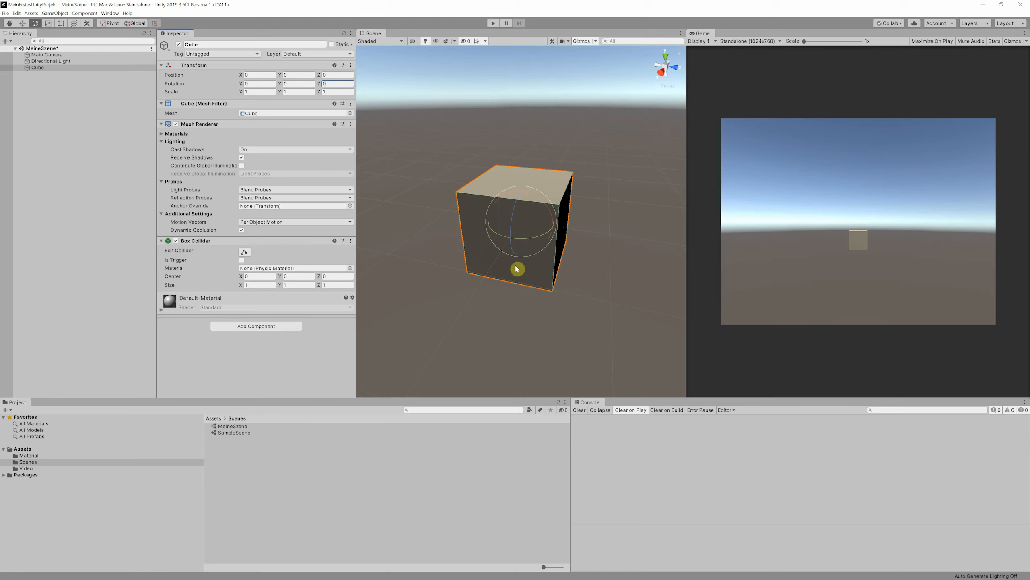
Reposition the Main Camera closer to the cube, at Y 0.75 and Z -5.43
click(60, 55)
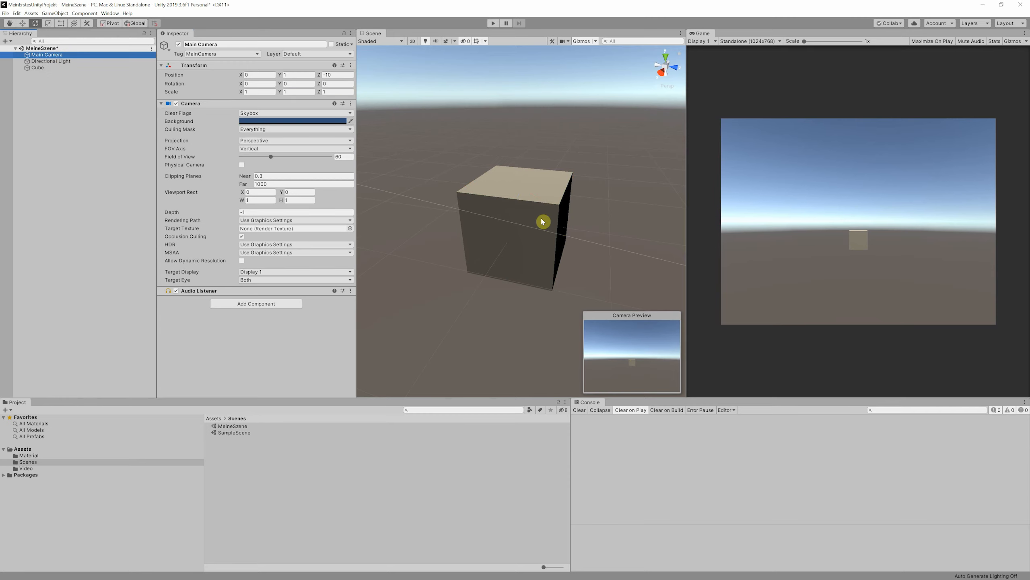
click(319, 75)
drag(319, 75, 281, 74)
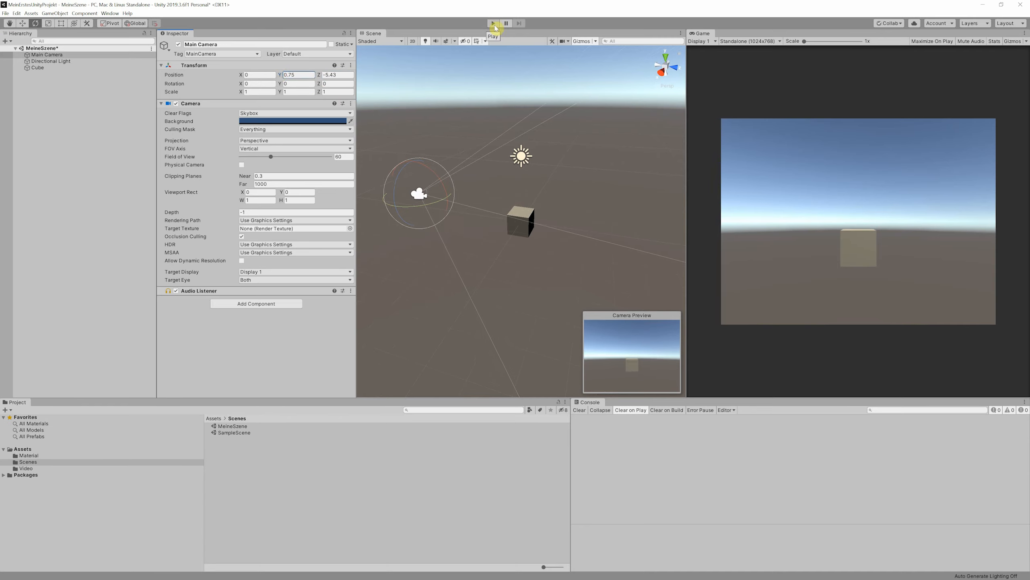
Run the scene in Play mode, move the Main Camera to X -3.02 and Y -0.94 while it runs, and stop playback
click(495, 25)
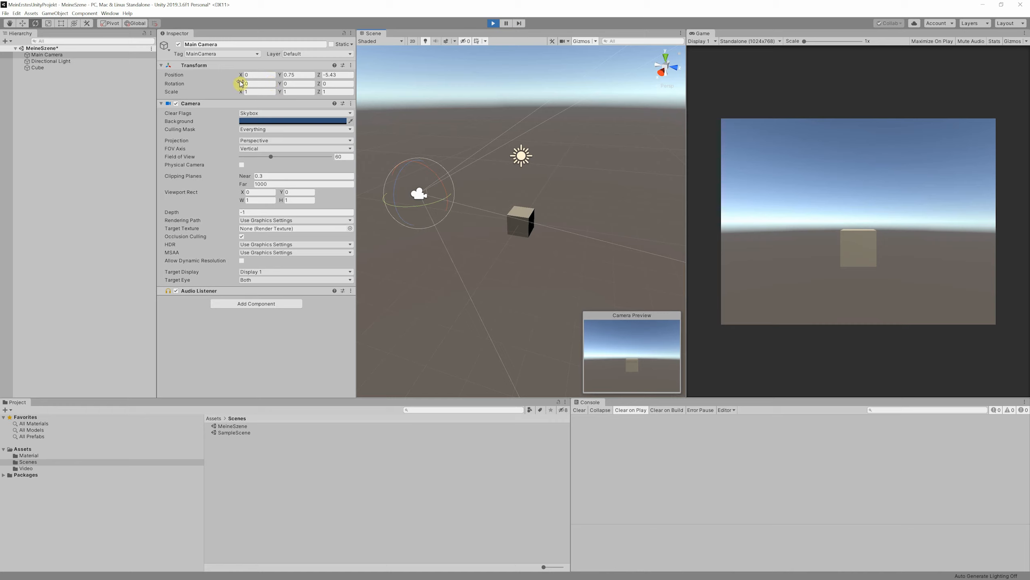
drag(241, 75, 204, 73)
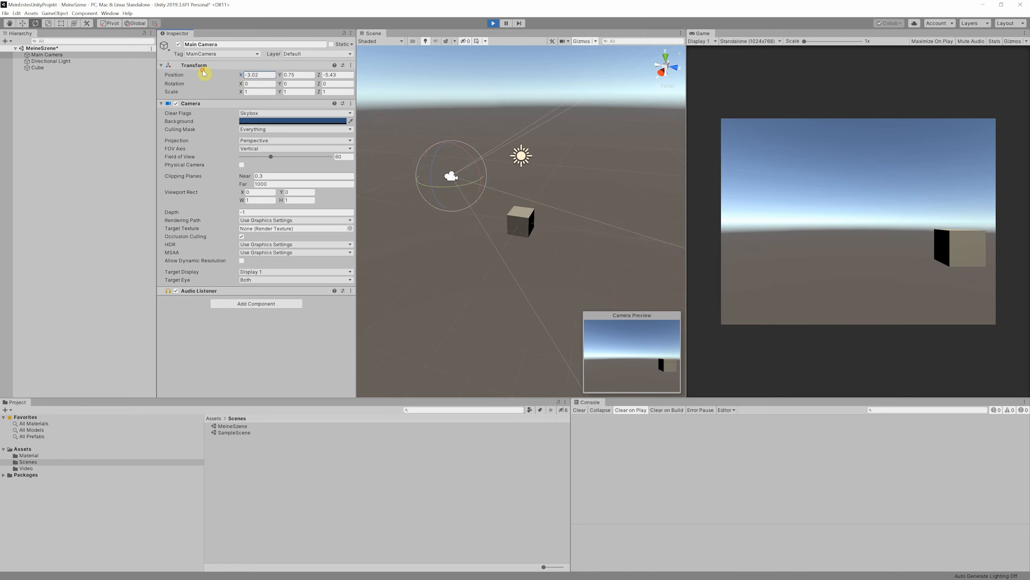
drag(280, 75, 260, 77)
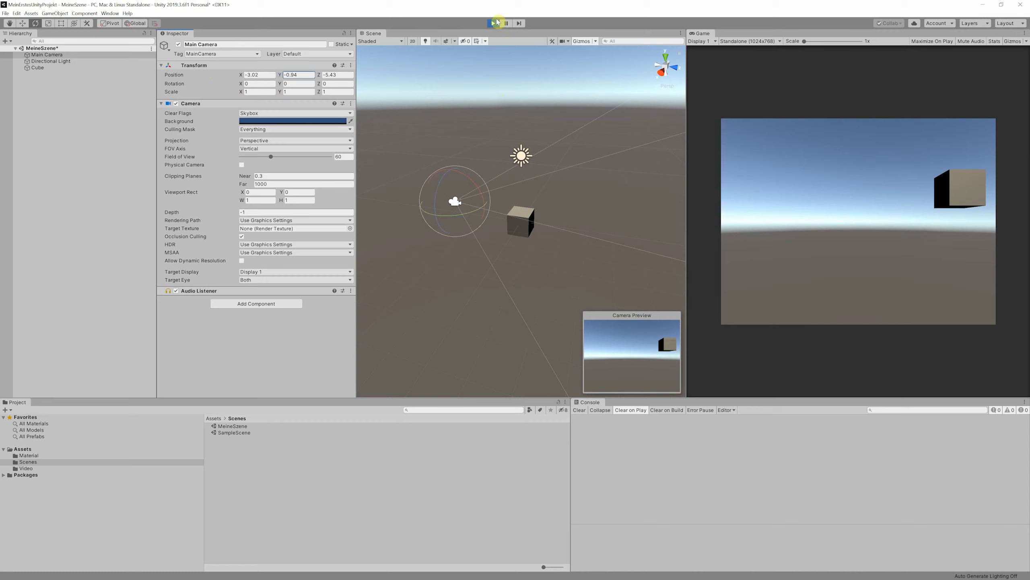
click(496, 24)
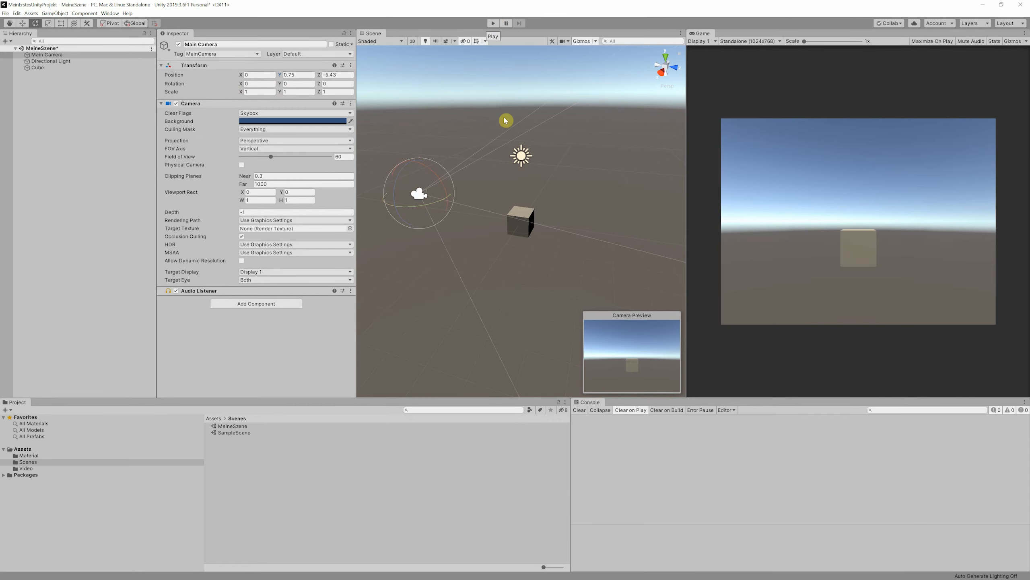
Change the Playmode tint in the Colors preferences to the light pink F3E3E3, and check it by briefly running the scene
click(6, 14)
mouse_move(17, 15)
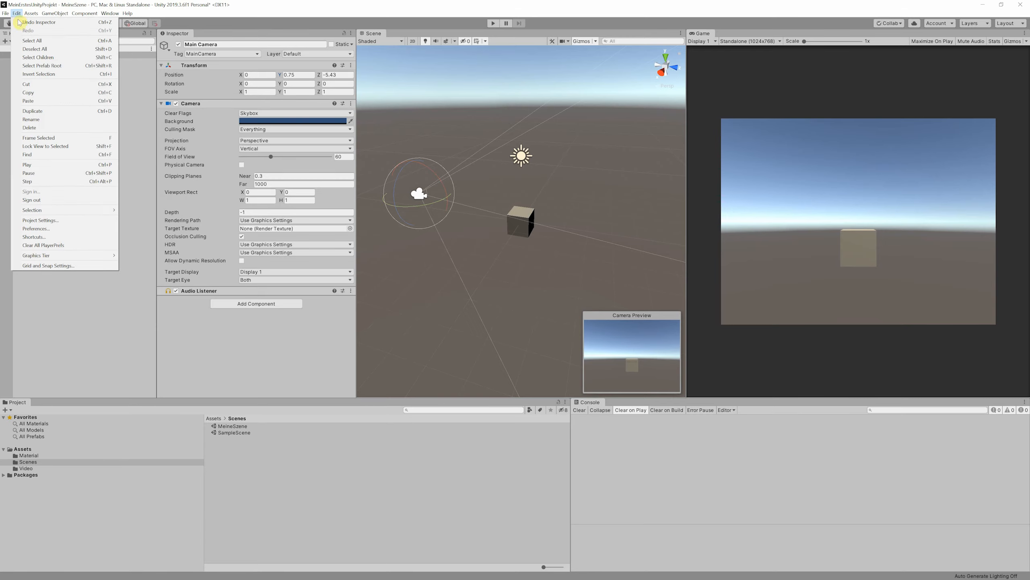
click(36, 228)
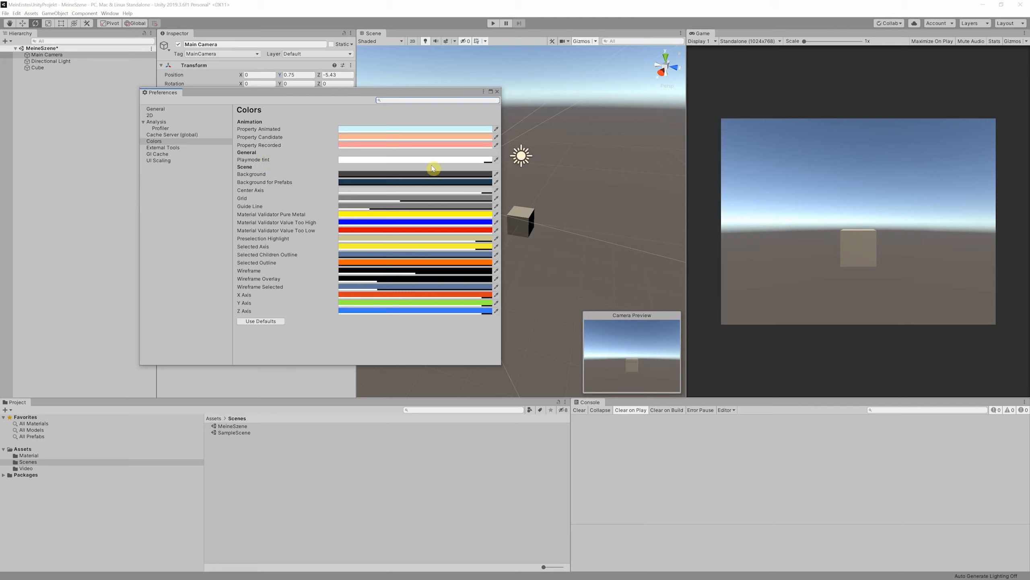
click(477, 160)
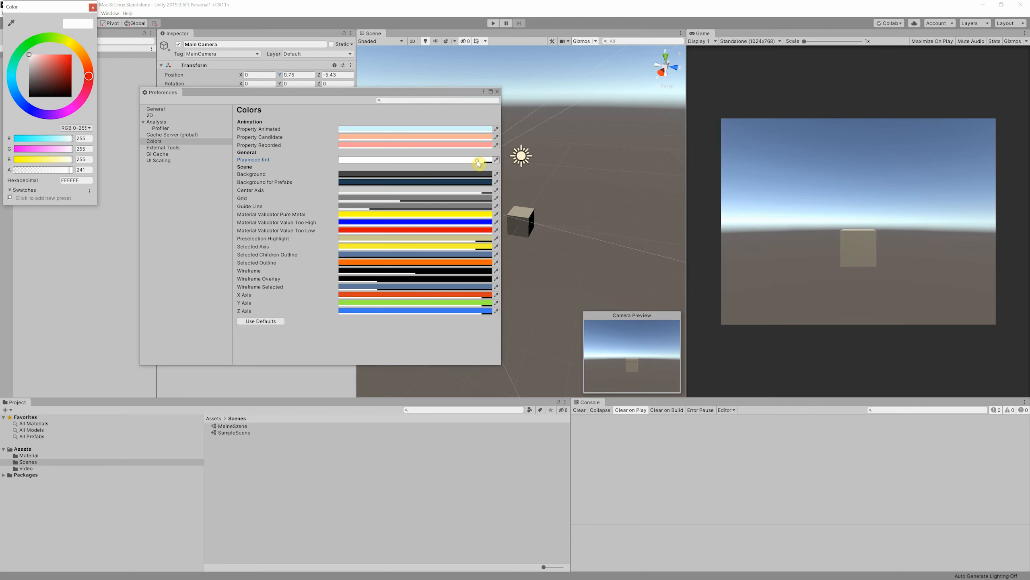
click(31, 57)
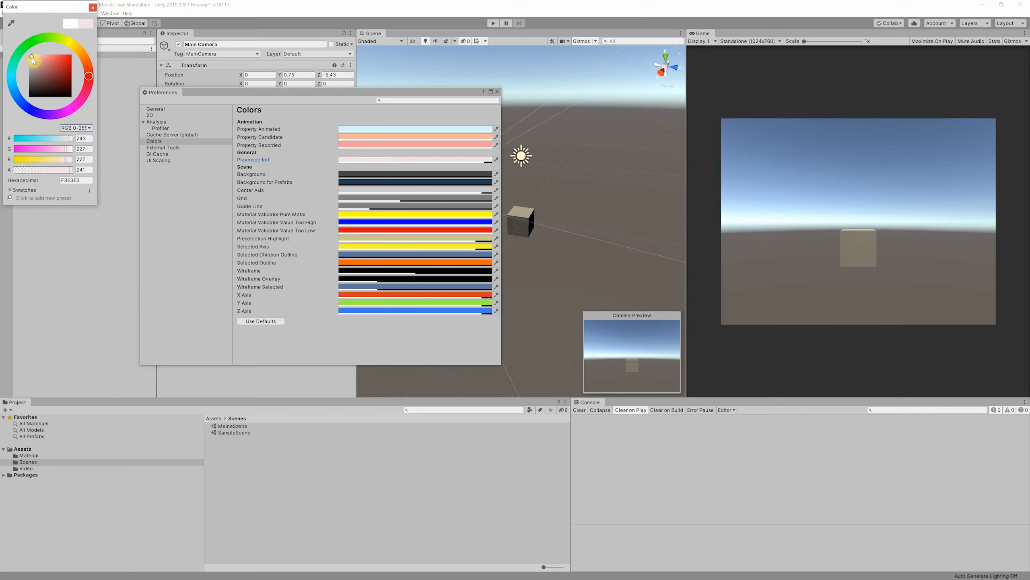
click(495, 24)
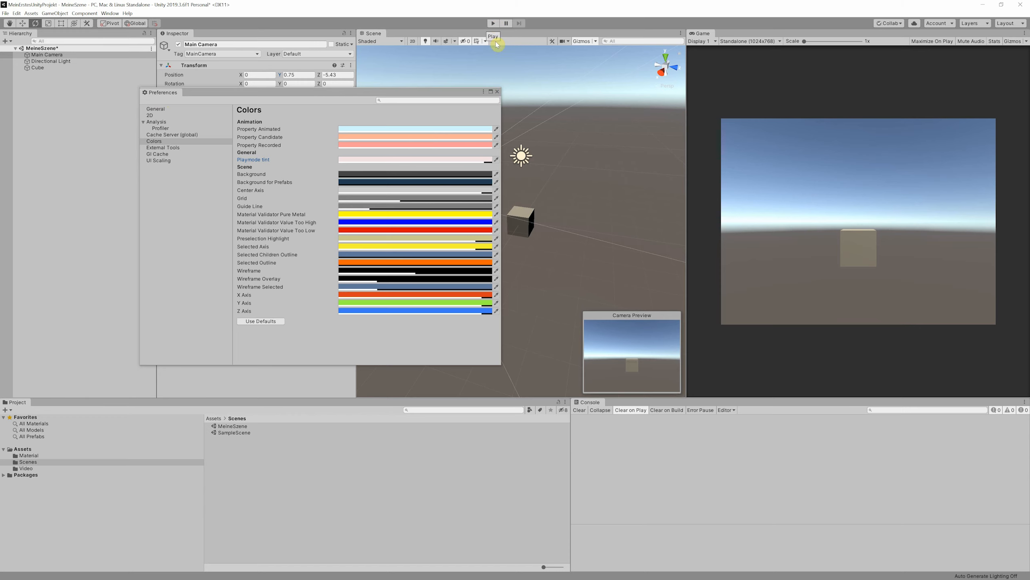
click(497, 91)
click(493, 25)
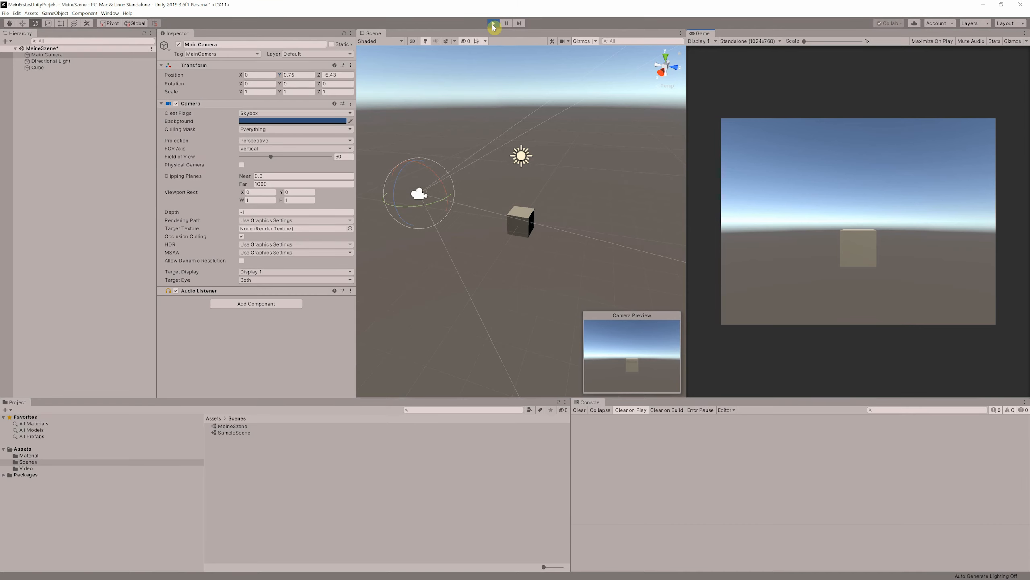
click(493, 24)
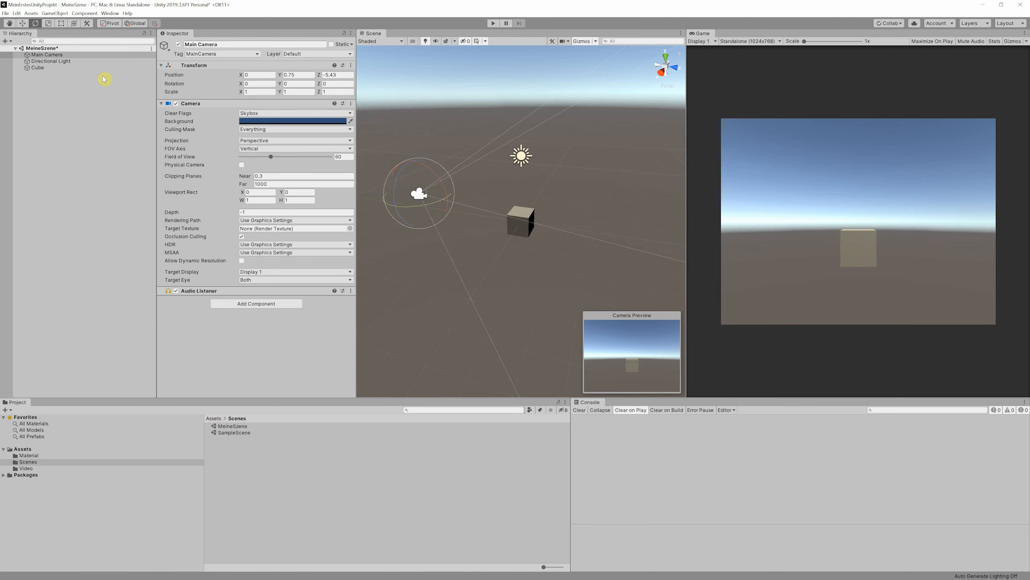
Select the Directional Light in the scene hierarchy, followed by the cube
click(57, 62)
click(42, 68)
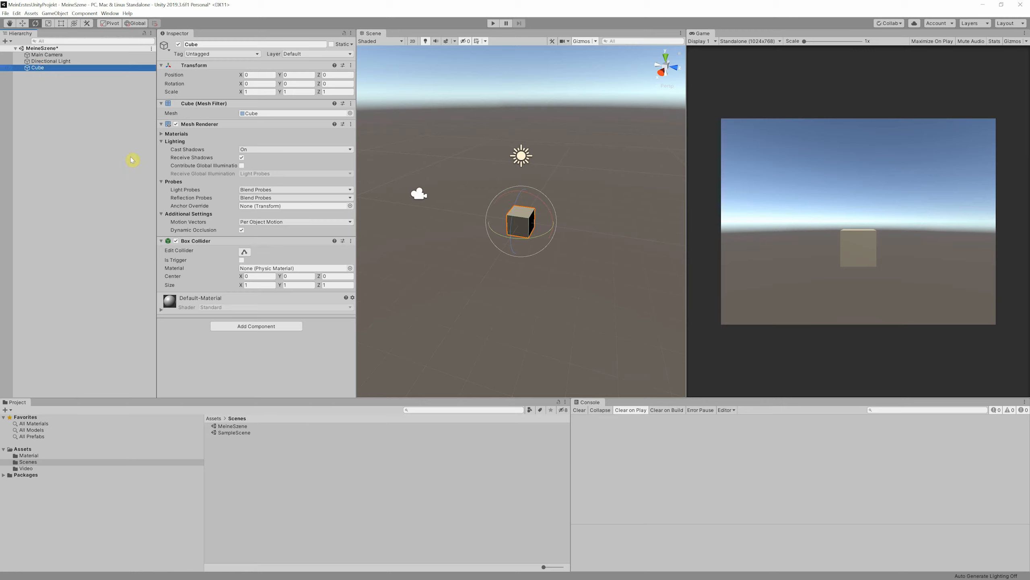
Add a Video Player component to the cube and assign testvideo as its video clip
click(226, 326)
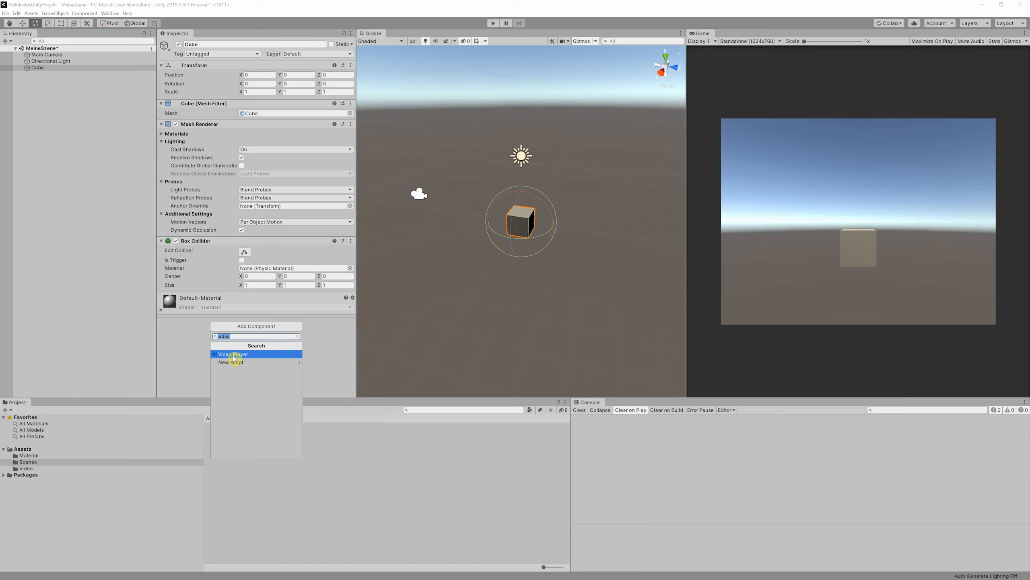
click(234, 354)
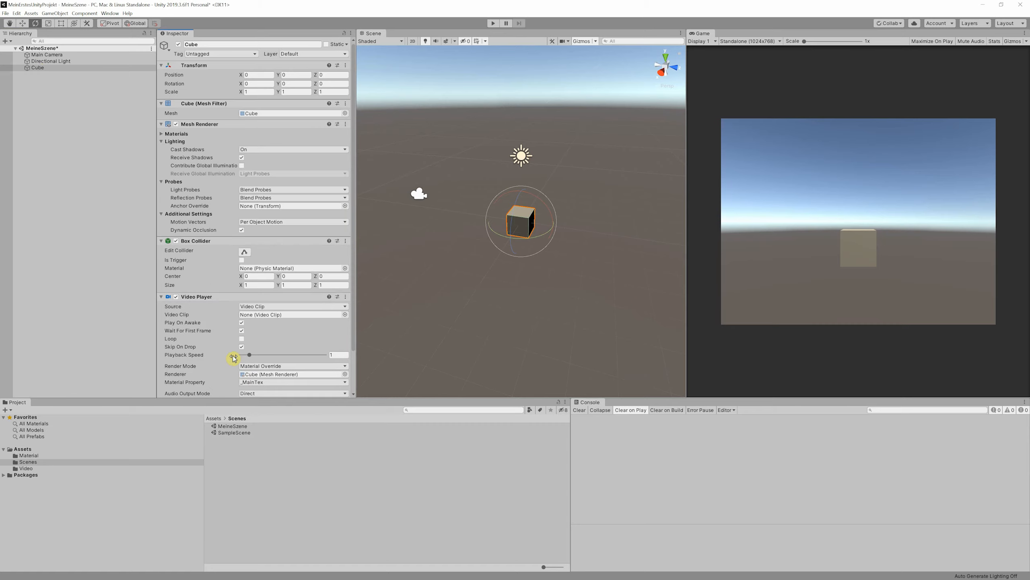
scroll(218, 348, down, 3)
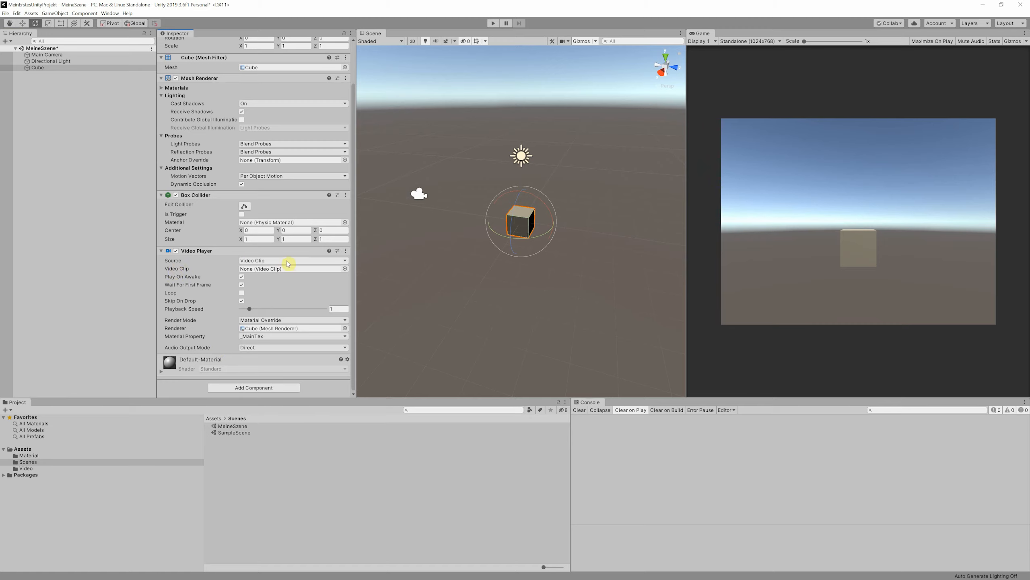
click(344, 269)
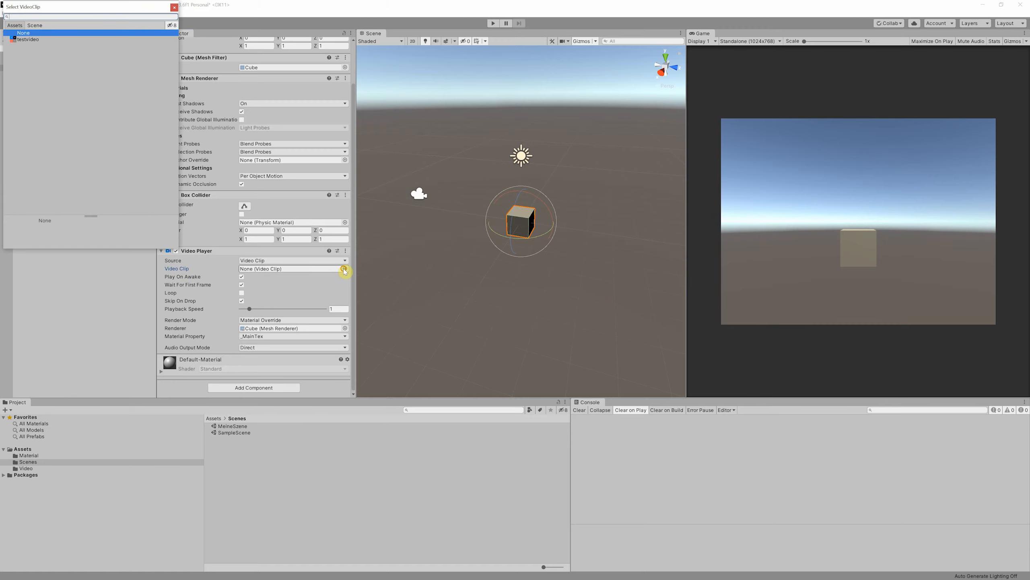
click(26, 40)
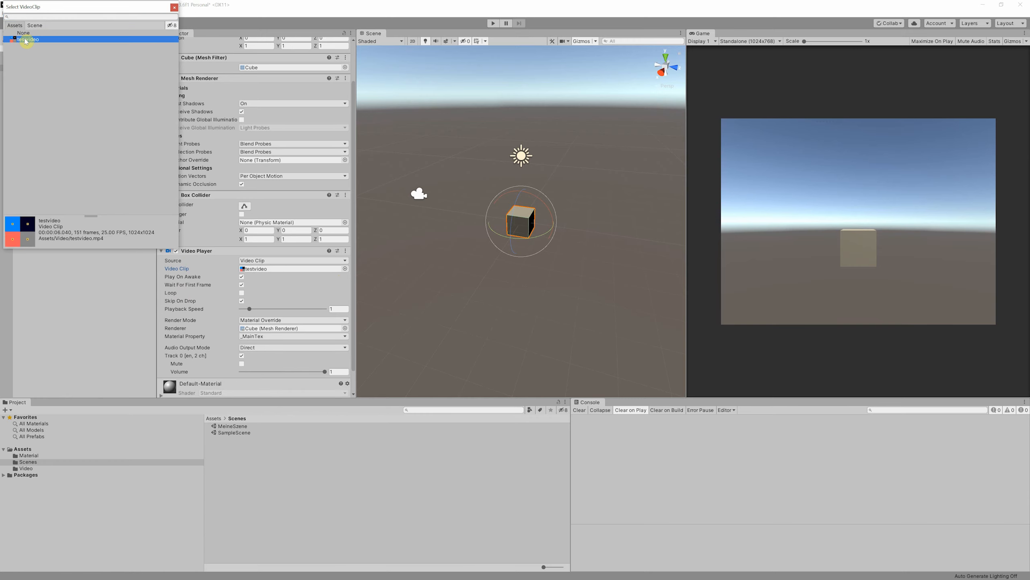
double_click(26, 39)
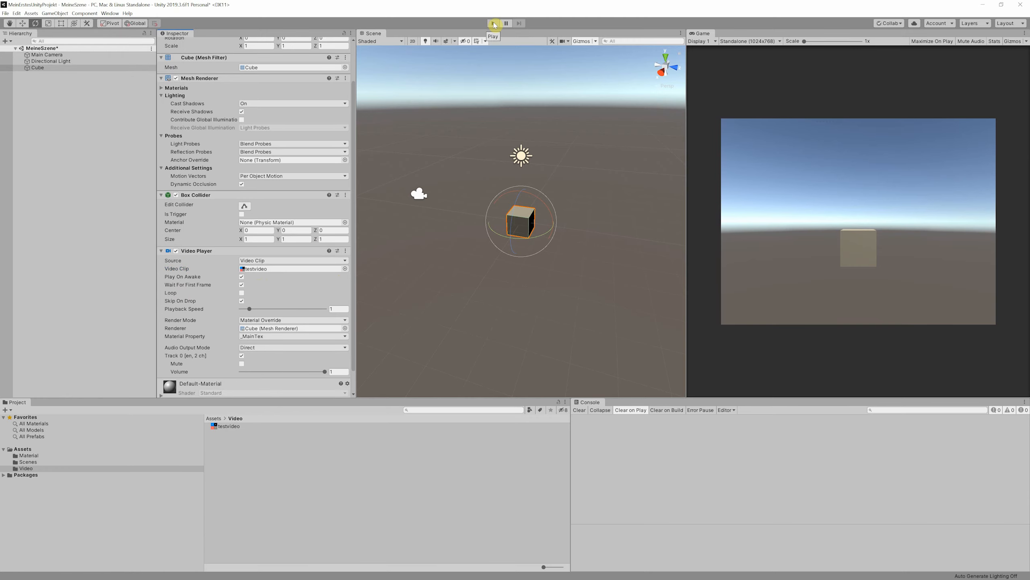
Test the video on the cube with a brief Play mode run, and rerun the scene with Loop enabled on the Video Player
click(494, 23)
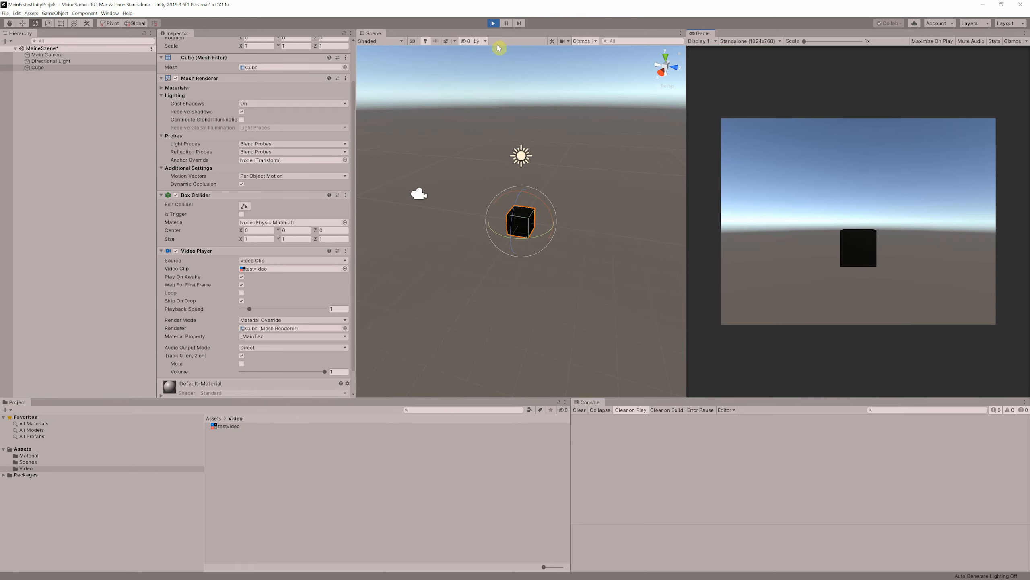
click(493, 23)
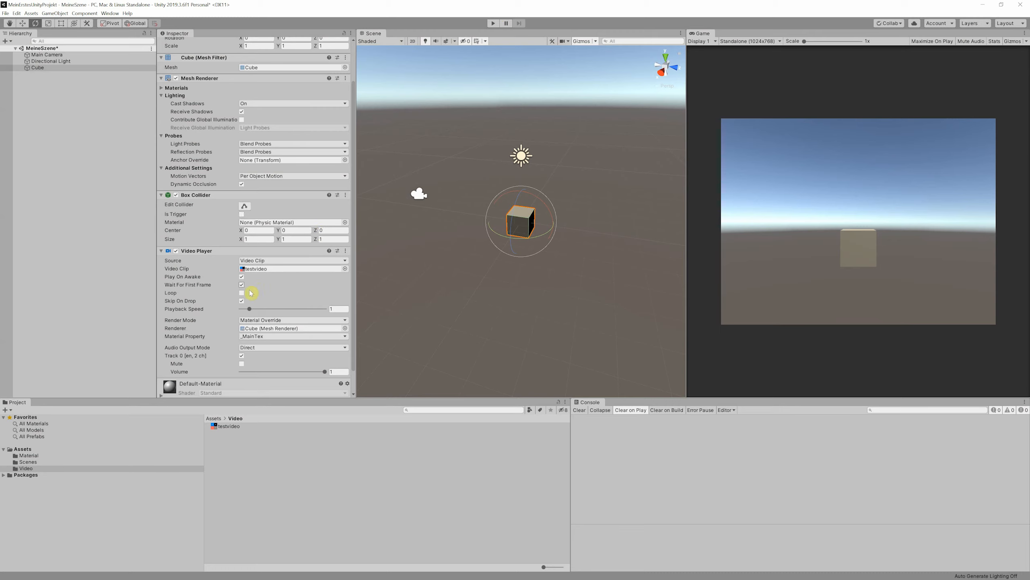
click(242, 293)
click(492, 23)
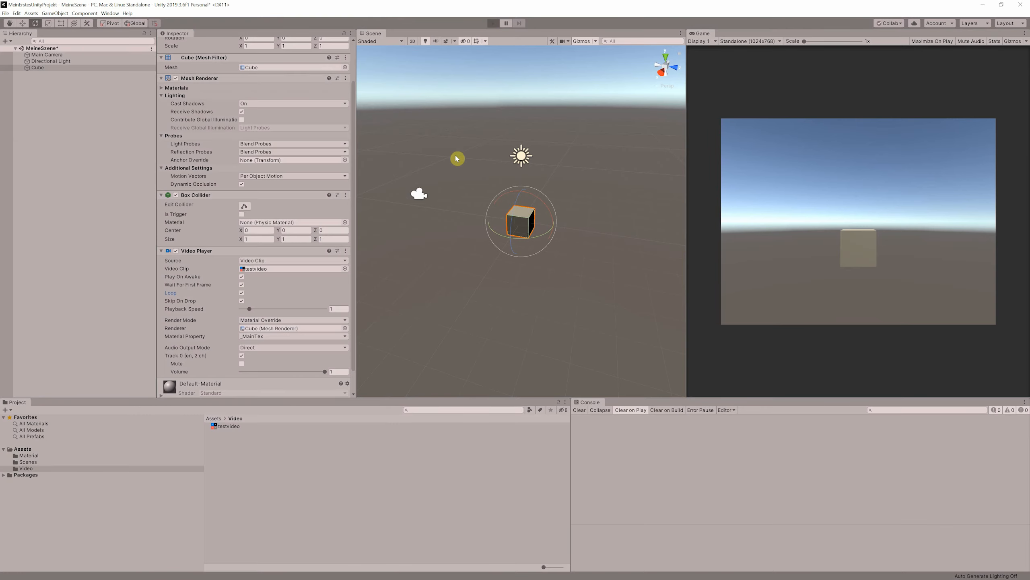